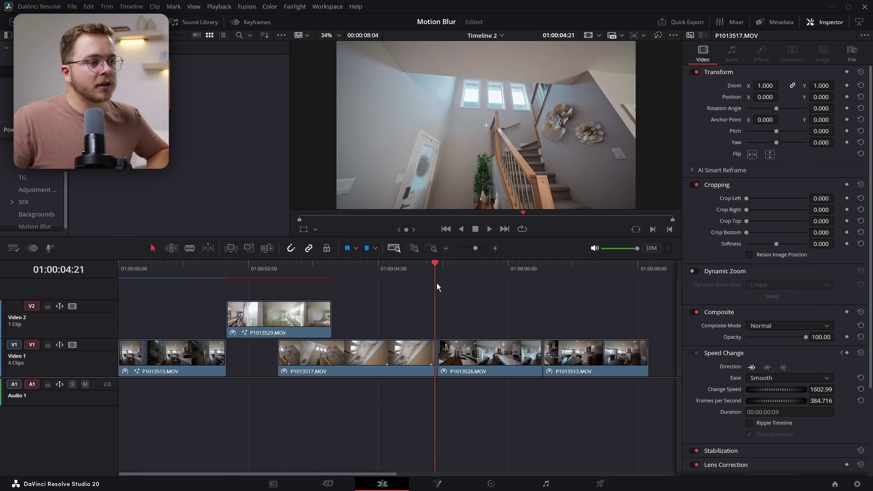
Review the first speed-ramped transition around 01:00:01:12 by scrubbing and playing the timeline.
{"action": "left_click_drag", "start_coordinate": [438, 287], "coordinate": [558, 322]}
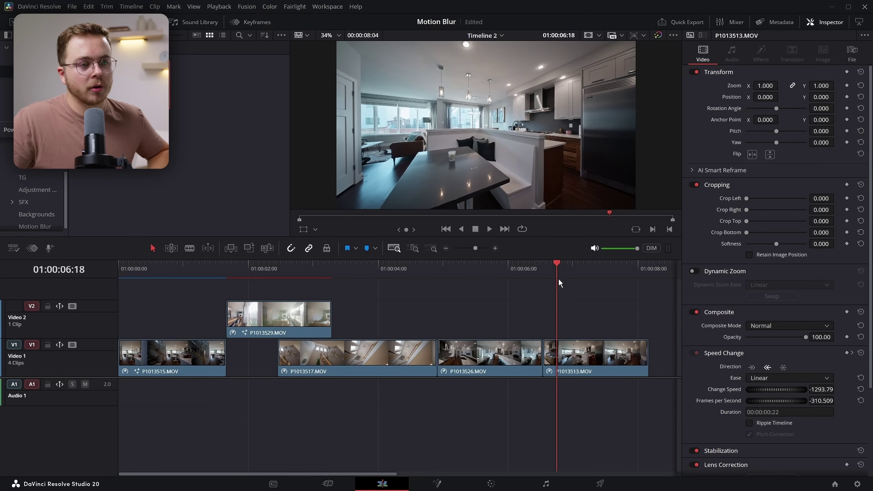
{"action": "left_click_drag", "start_coordinate": [559, 282], "coordinate": [76, 270]}
{"action": "key", "text": "space"}
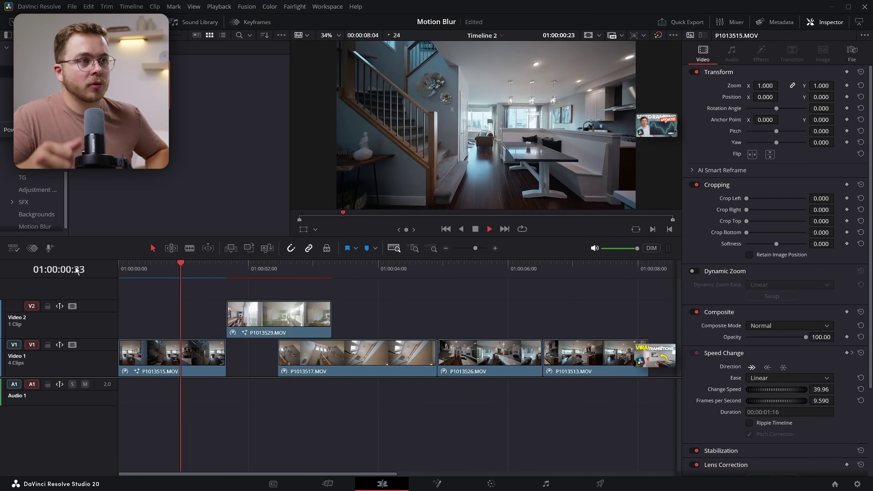
{"action": "key", "text": "space"}
{"action": "left_click_drag", "start_coordinate": [239, 271], "coordinate": [216, 273]}
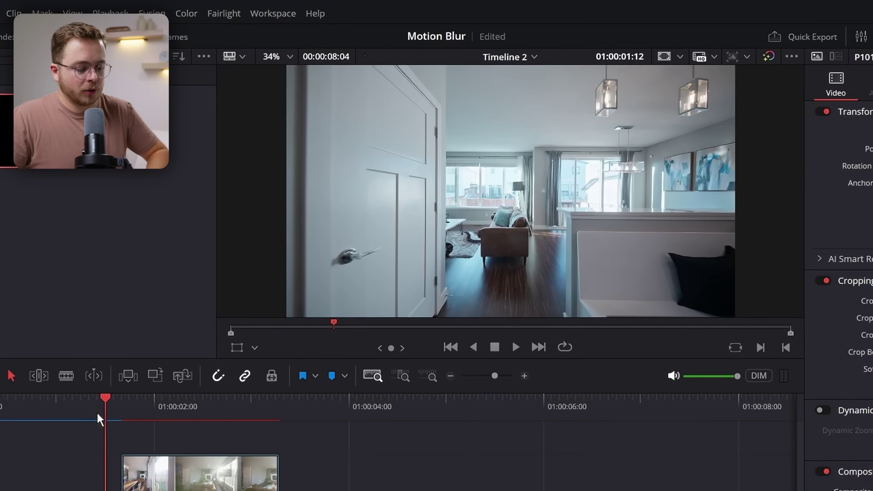
{"action": "key", "text": "l"}
{"action": "key", "text": "j"}
{"action": "key", "text": "k"}
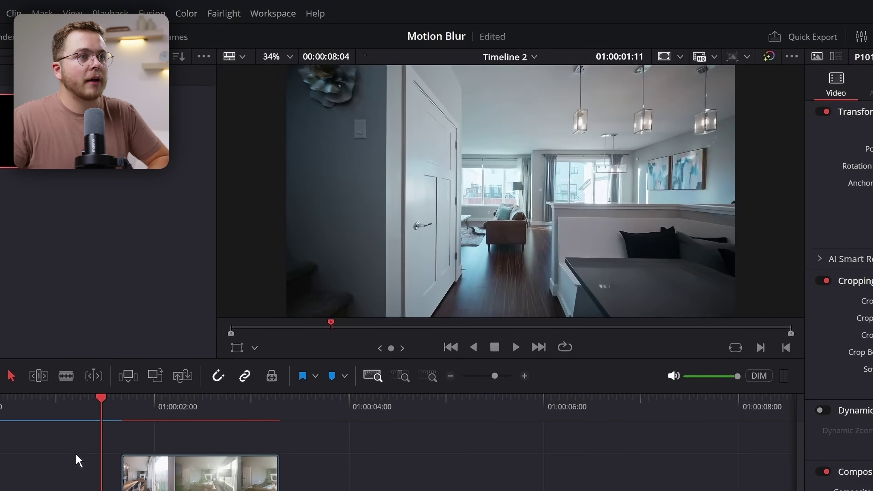
{"action": "key", "text": "l"}
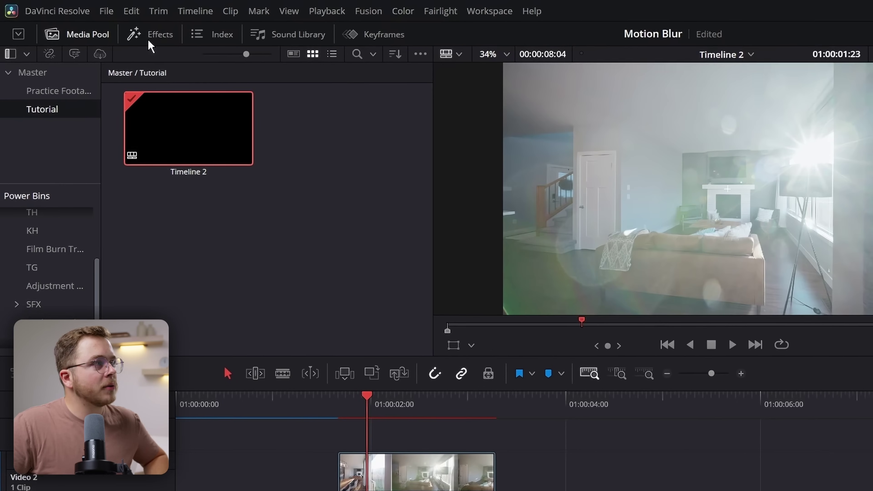
Drop an Adjustment Clip from the Effects library onto a new Video 3 track and shorten both ends.
{"action": "left_click", "coordinate": [151, 34]}
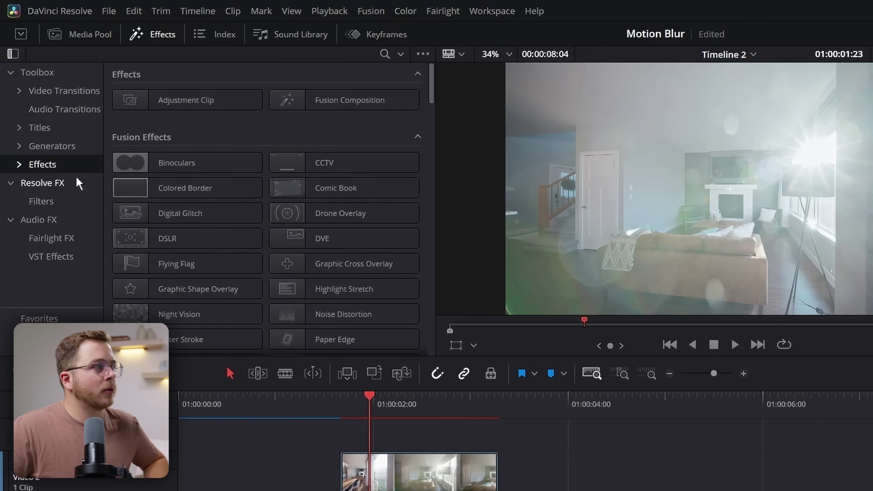
{"action": "left_click_drag", "start_coordinate": [137, 111], "coordinate": [381, 466]}
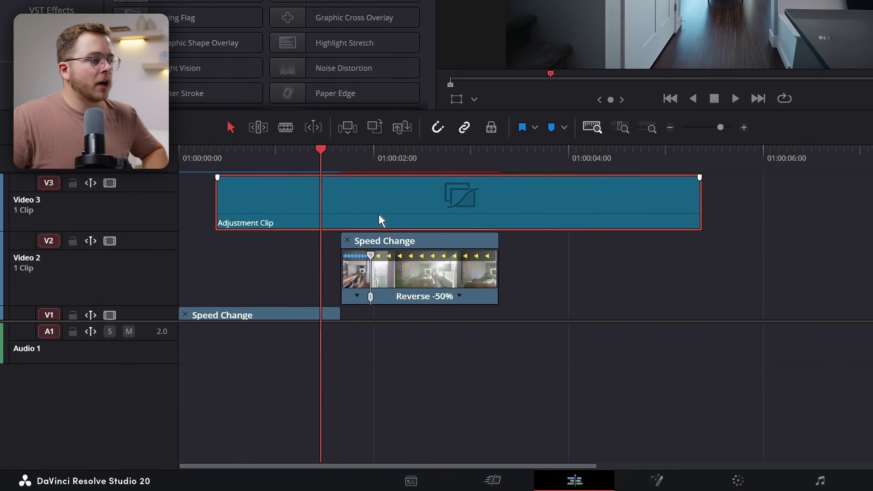
{"action": "scroll", "coordinate": [228, 188], "scroll_direction": "down", "scroll_amount": 2}
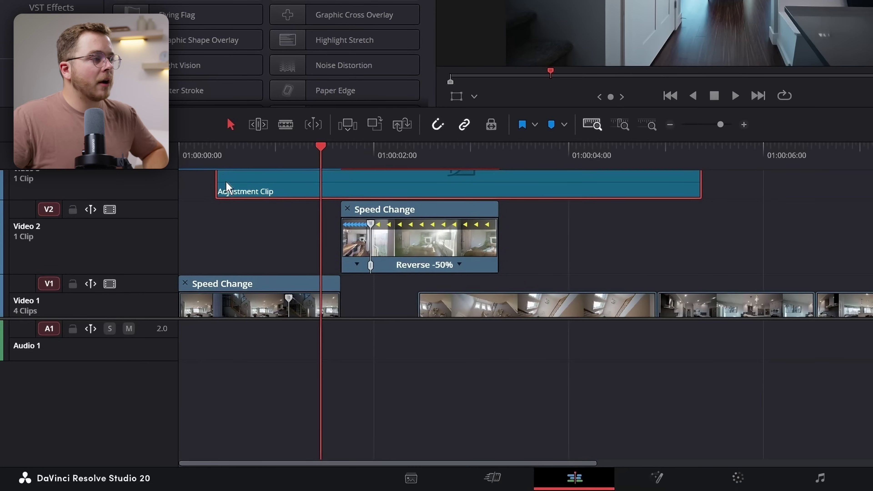
{"action": "left_click_drag", "start_coordinate": [224, 180], "coordinate": [256, 181]}
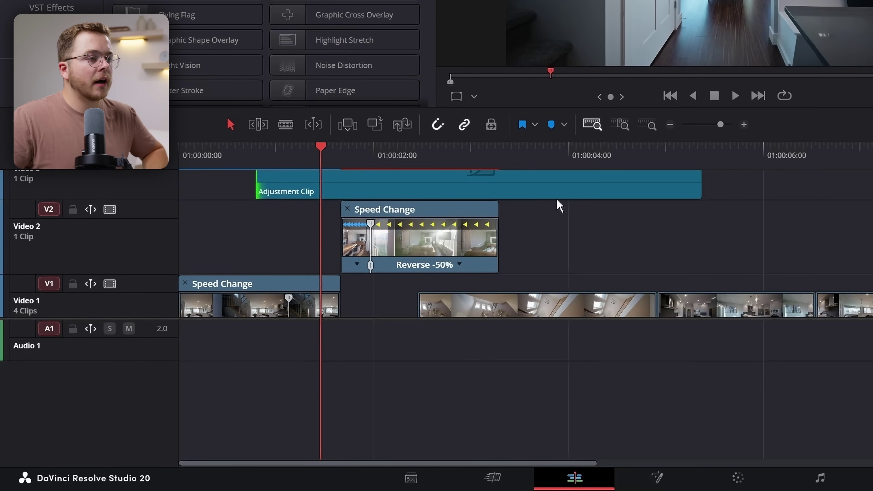
{"action": "left_click_drag", "start_coordinate": [700, 183], "coordinate": [402, 208]}
Trim the clip's start slightly later, park the playhead on the transition, and select the clip.
{"action": "scroll", "coordinate": [446, 220], "scroll_direction": "up", "scroll_amount": 2}
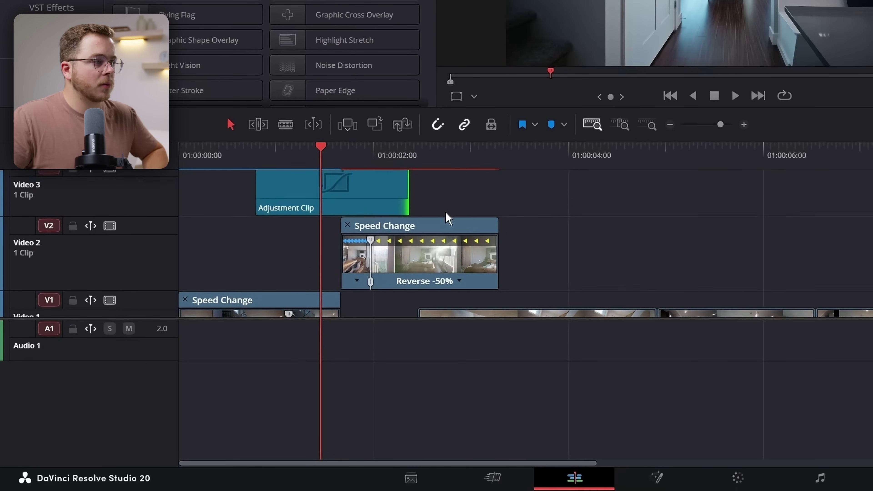
{"action": "left_click_drag", "start_coordinate": [257, 210], "coordinate": [280, 206]}
{"action": "left_click", "coordinate": [342, 158]}
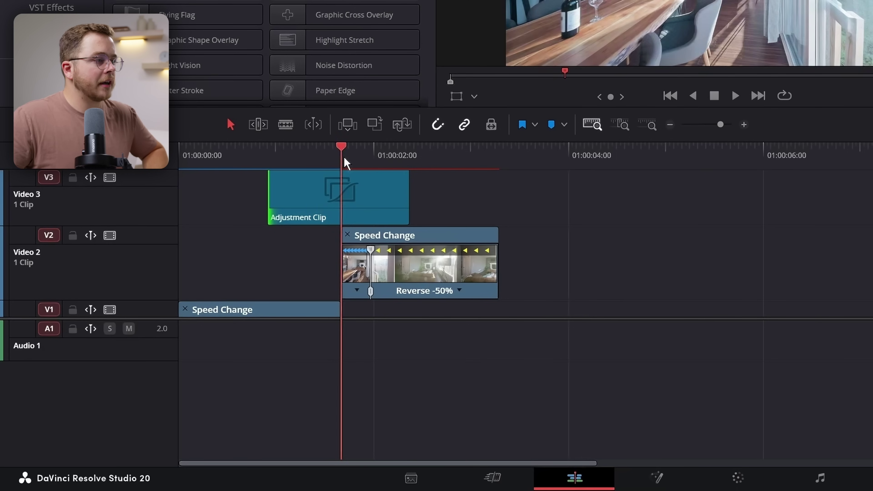
{"action": "scroll", "coordinate": [302, 220], "scroll_direction": "down", "scroll_amount": 3}
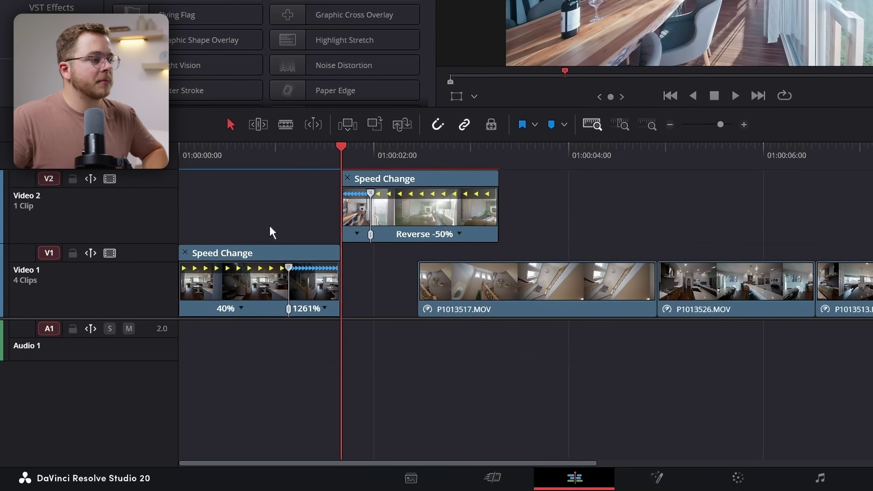
{"action": "scroll", "coordinate": [281, 254], "scroll_direction": "up", "scroll_amount": 3}
{"action": "left_click", "coordinate": [360, 212]}
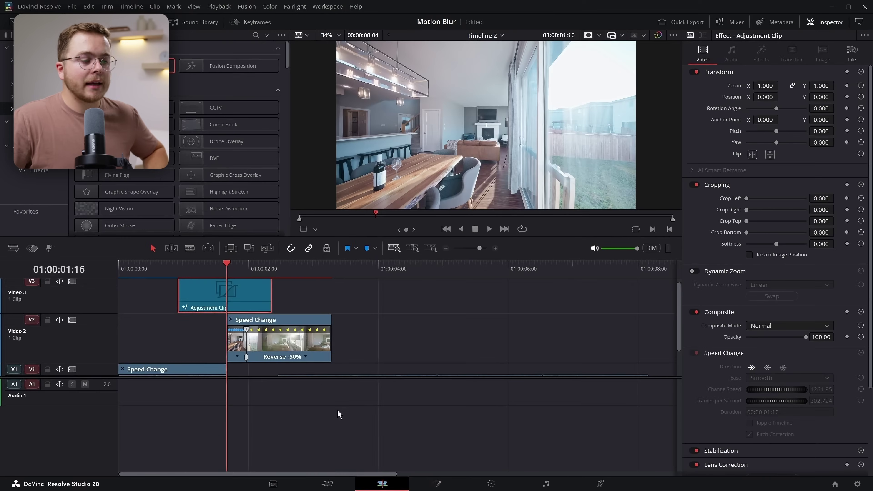
Open the adjustment clip in Fusion and insert an Optical Flow node after MediaIn1.
{"action": "left_click", "coordinate": [439, 483]}
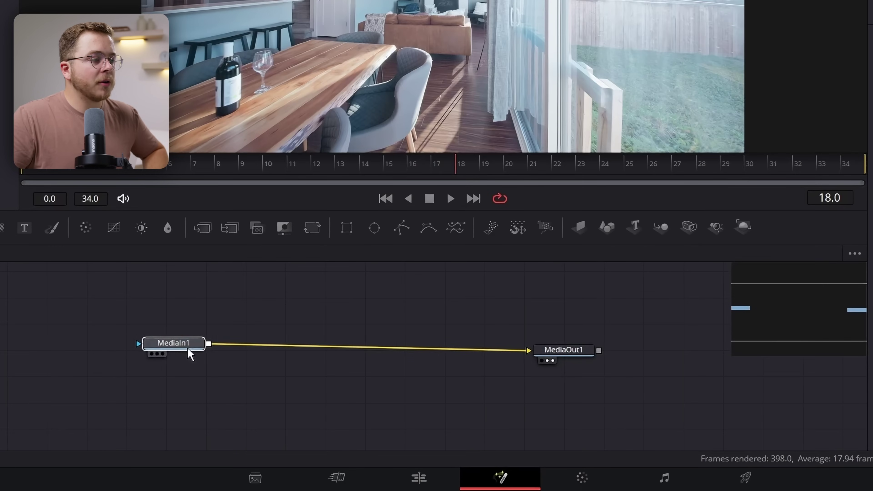
{"action": "left_click_drag", "start_coordinate": [179, 357], "coordinate": [176, 353]}
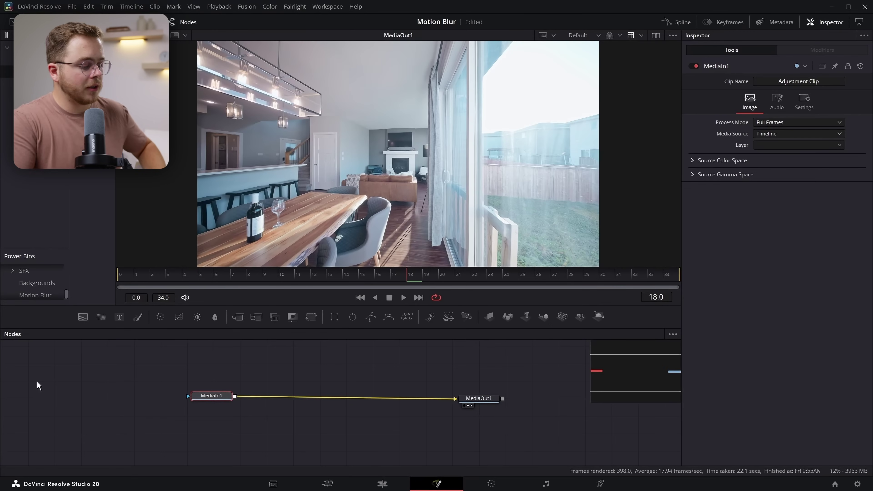
{"action": "key", "text": "shift+space"}
{"action": "type", "text": "op"}
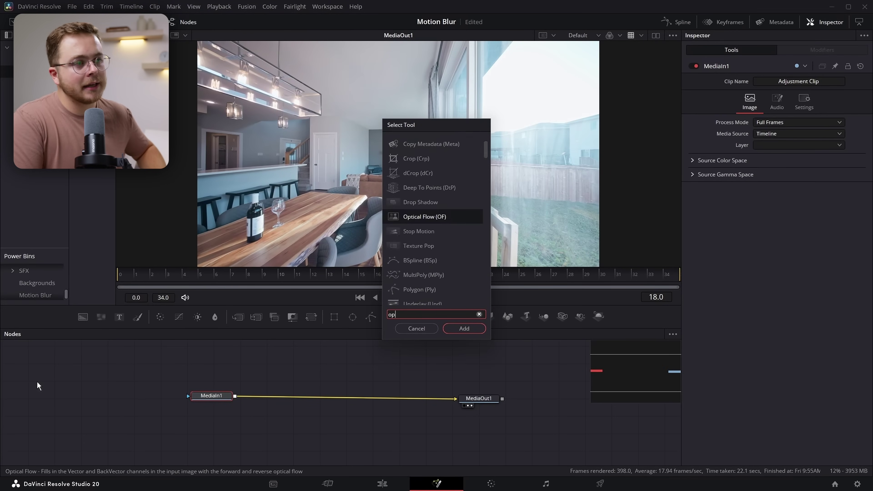
{"action": "type", "text": "tic"}
{"action": "key", "text": "Return"}
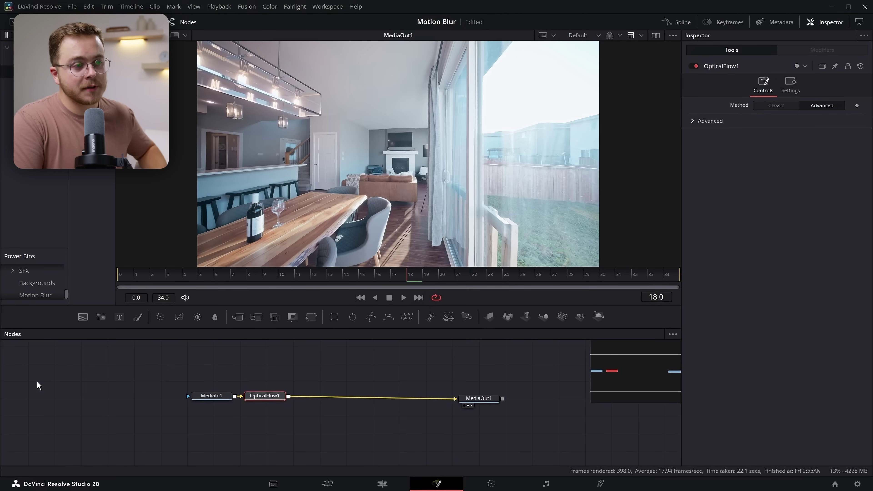
Insert a Vector Motion Blur node after the Optical Flow node.
{"action": "key", "text": "shift+space"}
{"action": "type", "text": "vecto"}
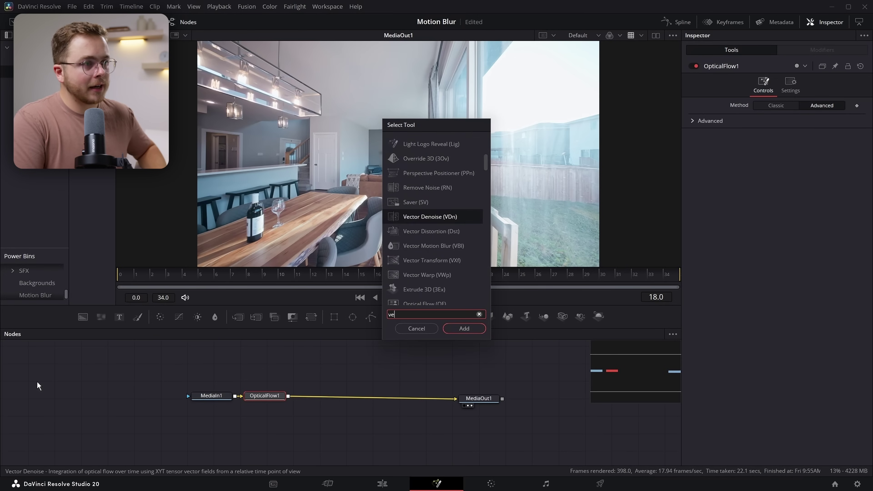
{"action": "key", "text": "Down"}
{"action": "key", "text": "Down"}
{"action": "key", "text": "Down"}
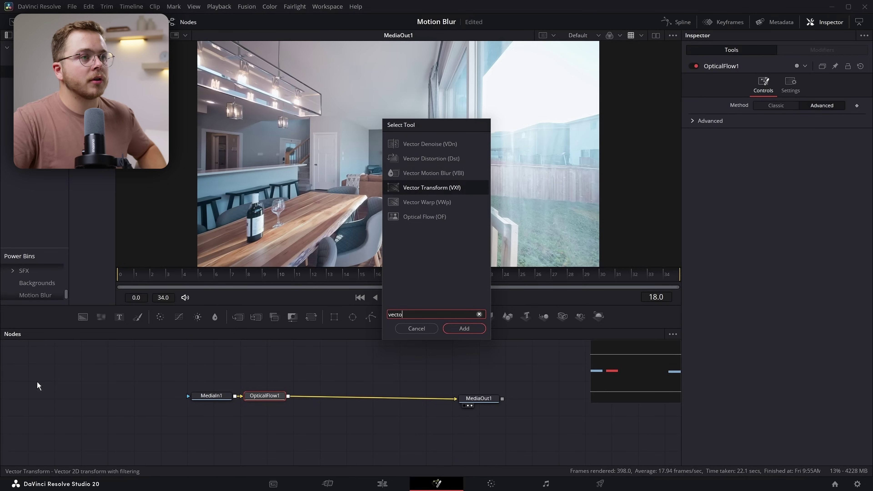
{"action": "key", "text": "Up"}
{"action": "key", "text": "Return"}
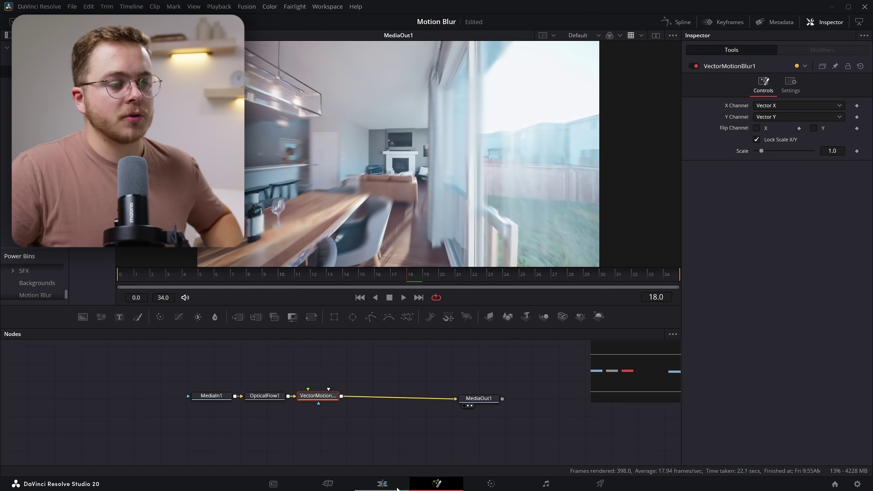
Back on the Edit page, fade the adjustment clip's effect in at its start and out at its end.
{"action": "left_click", "coordinate": [382, 483]}
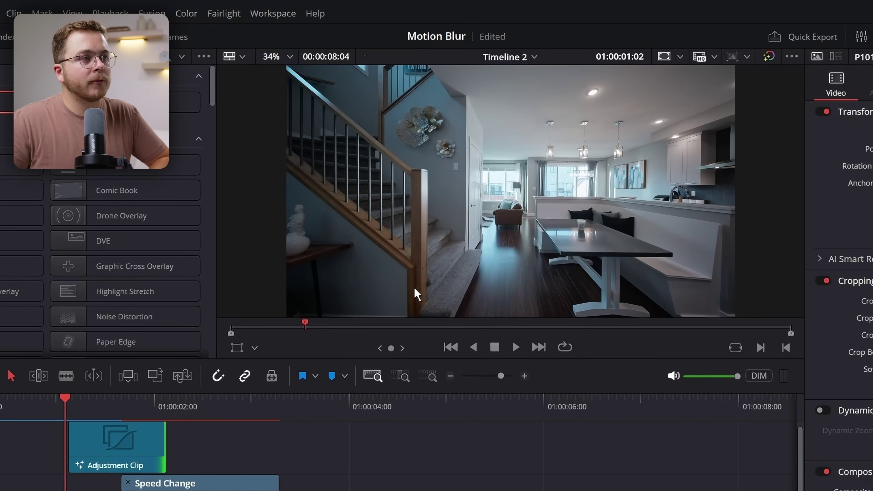
{"action": "key", "text": "Right"}
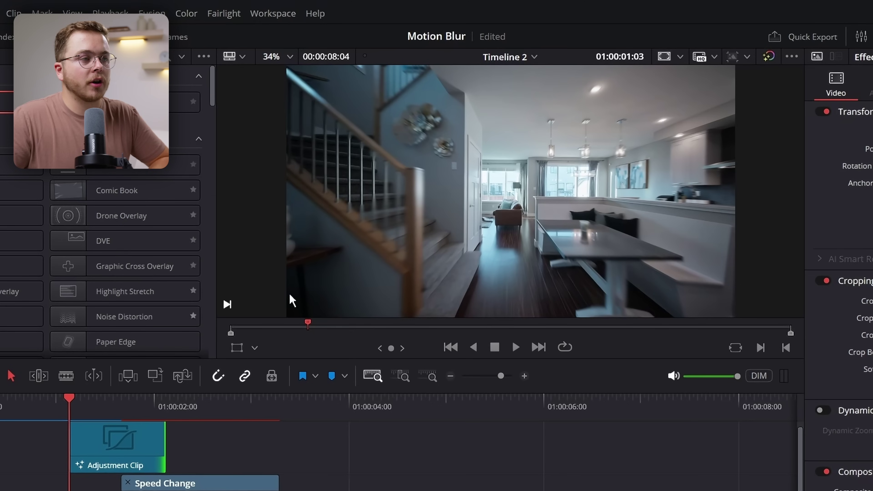
{"action": "left_click", "coordinate": [524, 376]}
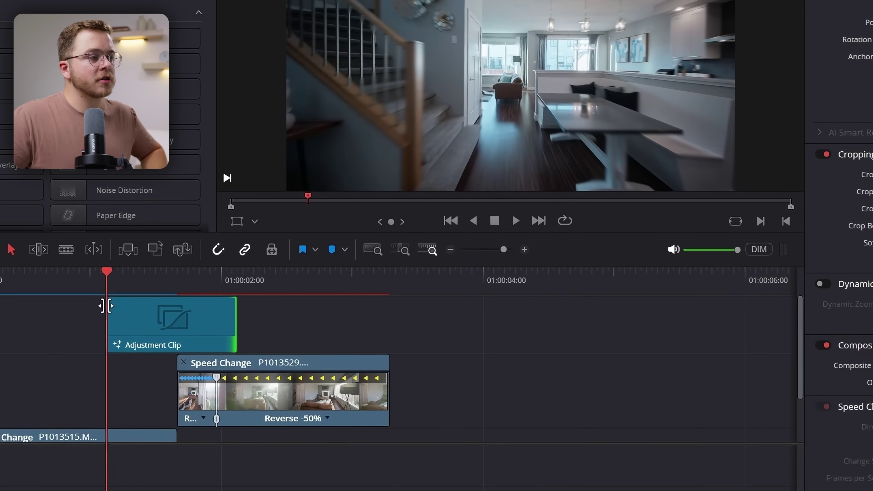
{"action": "left_click_drag", "start_coordinate": [108, 300], "coordinate": [144, 300]}
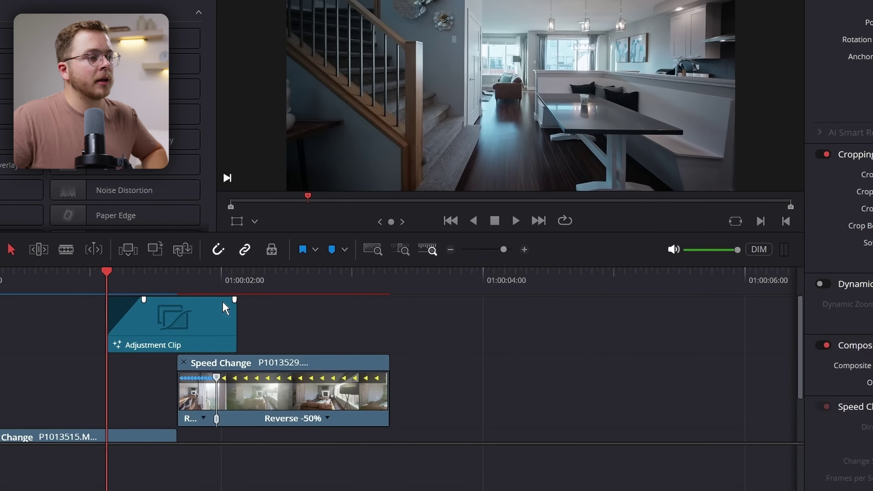
{"action": "left_click_drag", "start_coordinate": [234, 299], "coordinate": [190, 304]}
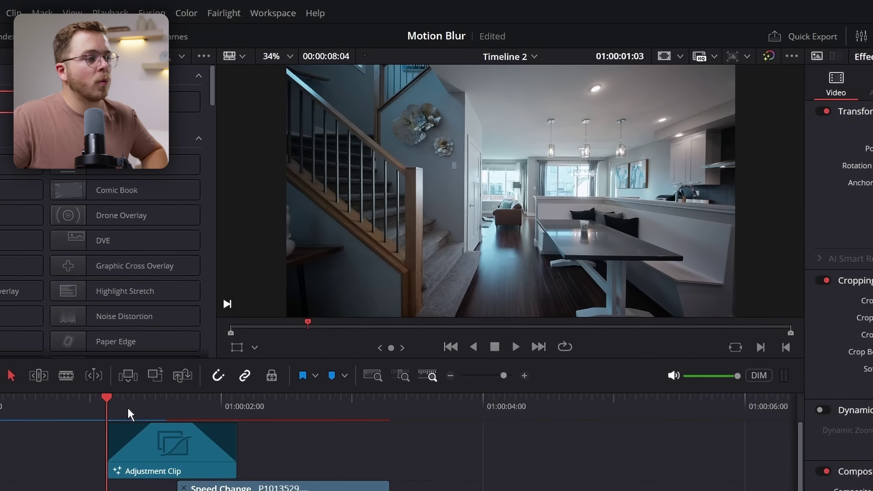
Inspect the blur at 01:00:01:07, then reopen the adjustment clip's nodes in Fusion.
{"action": "left_click", "coordinate": [138, 271]}
{"action": "left_click_drag", "start_coordinate": [141, 418], "coordinate": [128, 415]}
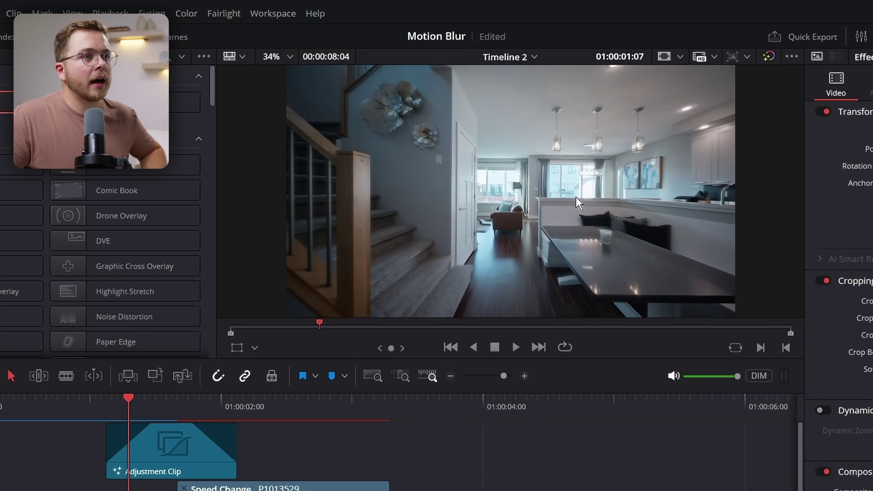
{"action": "scroll", "coordinate": [566, 187], "scroll_direction": "up", "scroll_amount": 1}
{"action": "scroll", "coordinate": [512, 196], "scroll_direction": "up", "scroll_amount": 10}
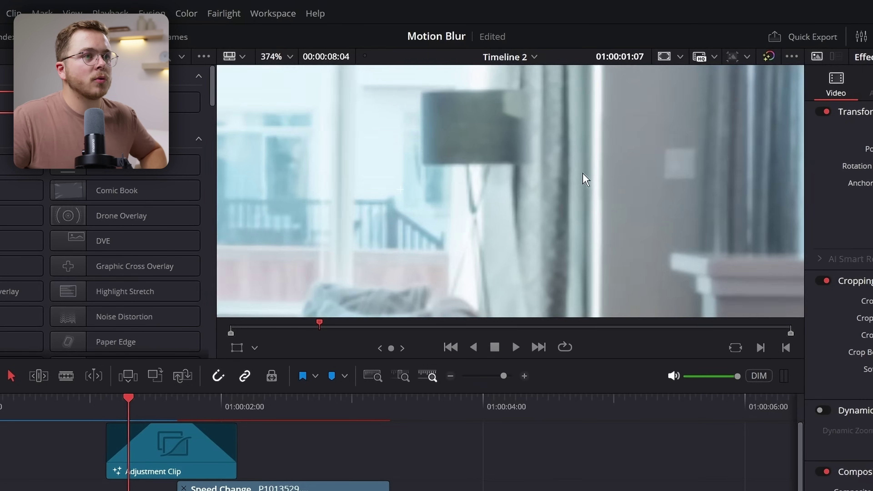
{"action": "scroll", "coordinate": [578, 214], "scroll_direction": "down", "scroll_amount": 8}
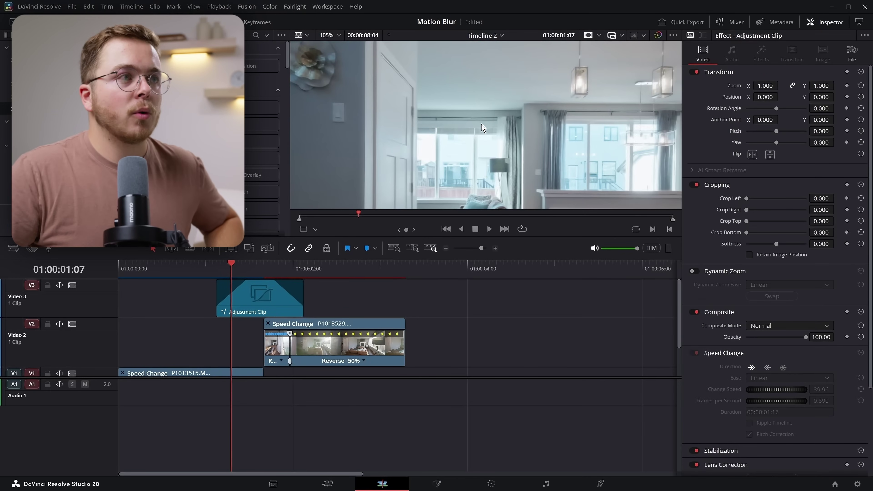
{"action": "scroll", "coordinate": [466, 142], "scroll_direction": "up", "scroll_amount": 2}
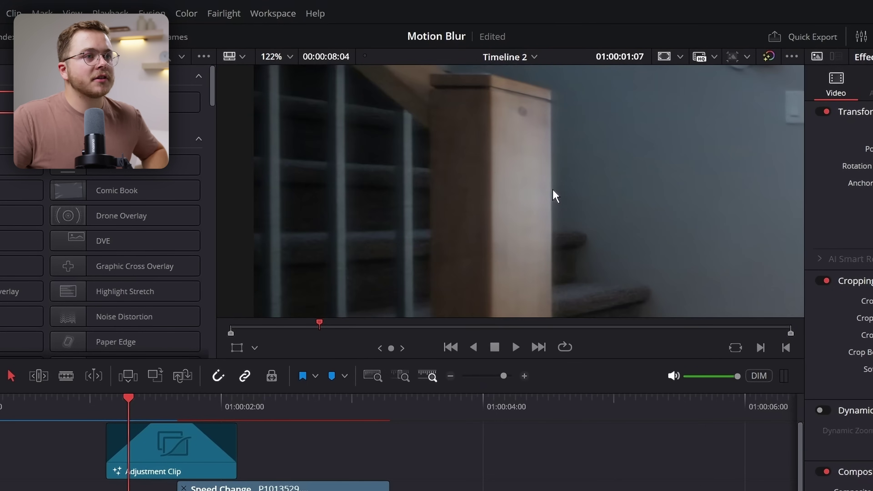
{"action": "scroll", "coordinate": [553, 196], "scroll_direction": "up", "scroll_amount": 6}
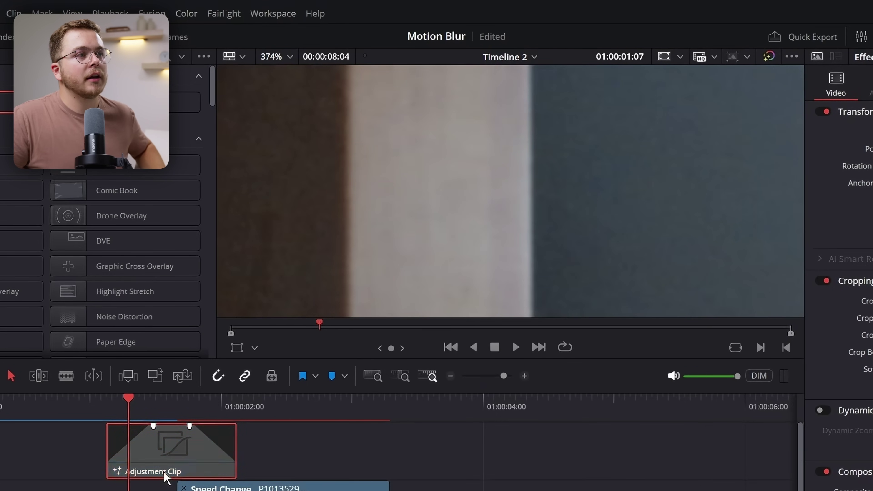
{"action": "mouse_move", "coordinate": [144, 431]}
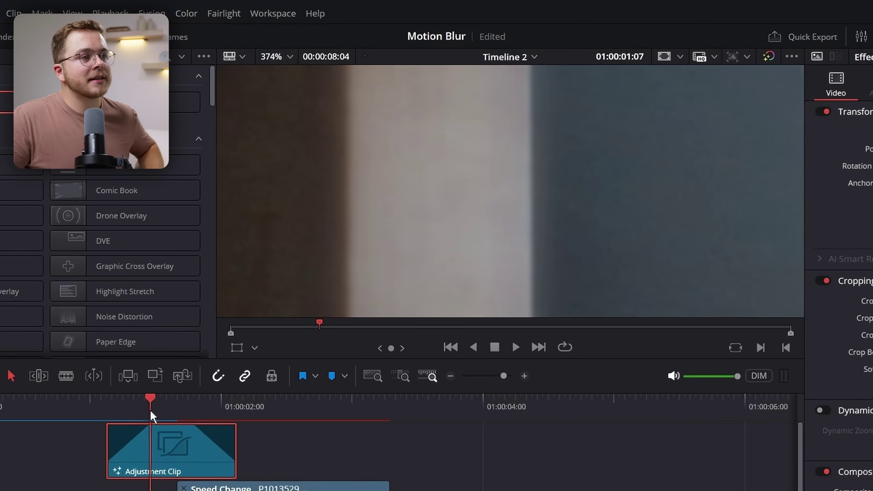
{"action": "scroll", "coordinate": [493, 201], "scroll_direction": "down", "scroll_amount": 6}
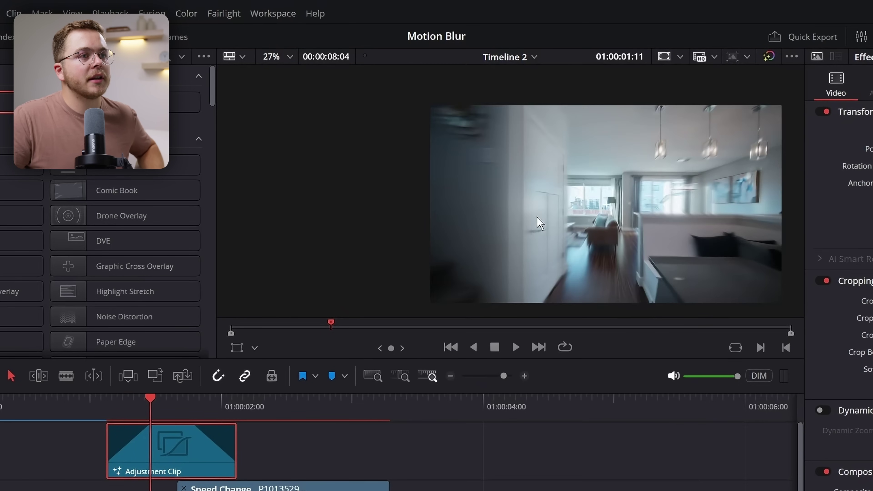
{"action": "scroll", "coordinate": [593, 220], "scroll_direction": "up", "scroll_amount": 4}
{"action": "scroll", "coordinate": [706, 238], "scroll_direction": "up", "scroll_amount": 1}
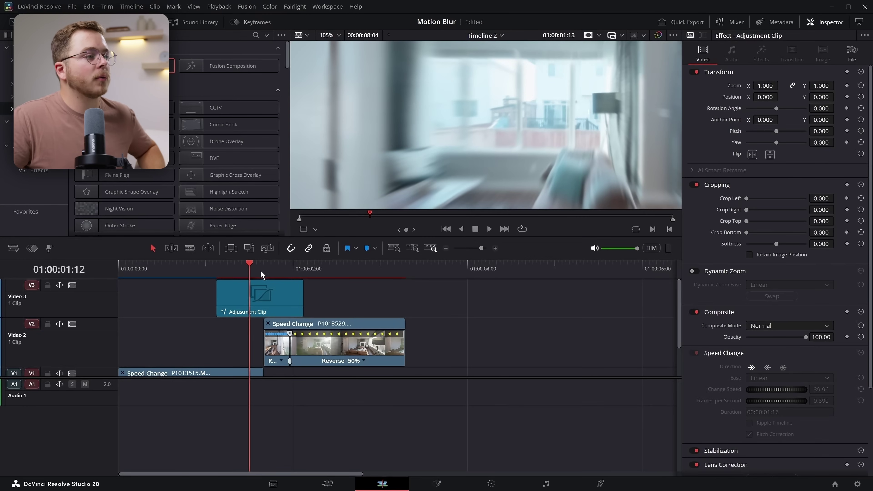
{"action": "left_click", "coordinate": [436, 482]}
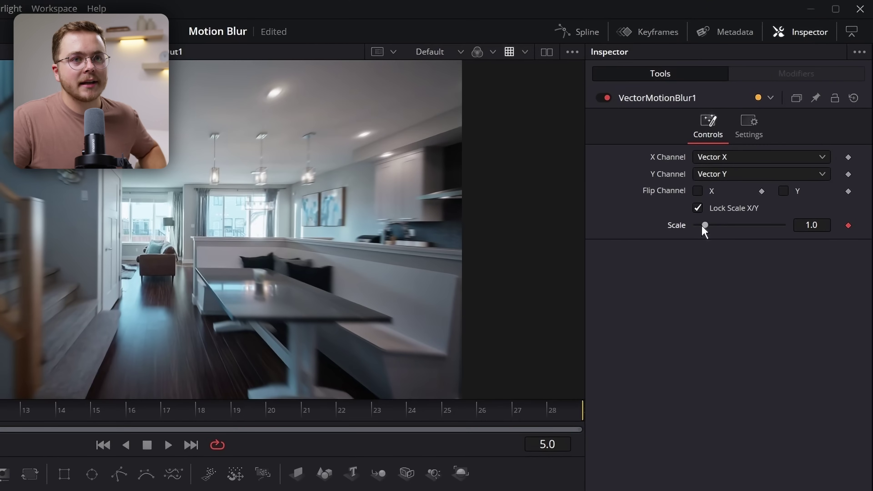
Keyframe VectorMotionBlur1 Scale at 0, then set it to about 0.95 at frame 17.
{"action": "left_click_drag", "start_coordinate": [705, 225], "coordinate": [701, 225]}
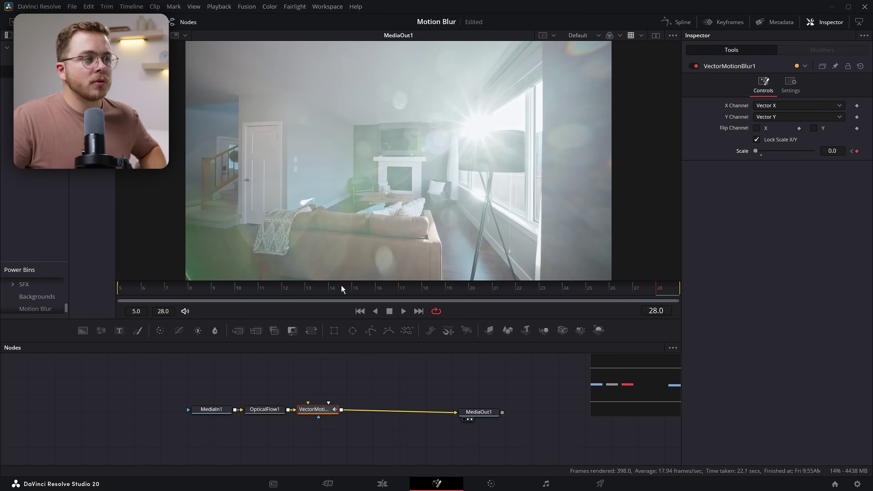
{"action": "left_click", "coordinate": [363, 291]}
{"action": "left_click_drag", "start_coordinate": [362, 290], "coordinate": [403, 294]}
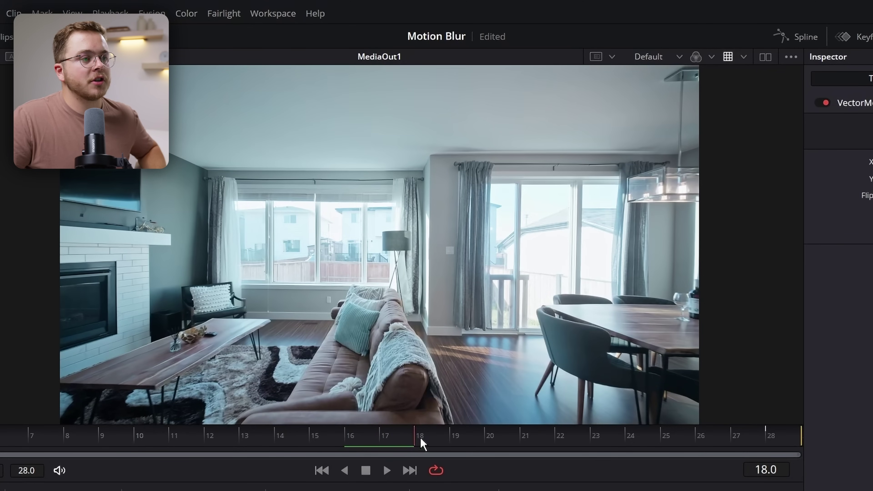
{"action": "mouse_move", "coordinate": [423, 444]}
{"action": "left_mouse_down"}
{"action": "mouse_move", "coordinate": [415, 446]}
{"action": "mouse_move", "coordinate": [420, 451]}
{"action": "left_mouse_up"}
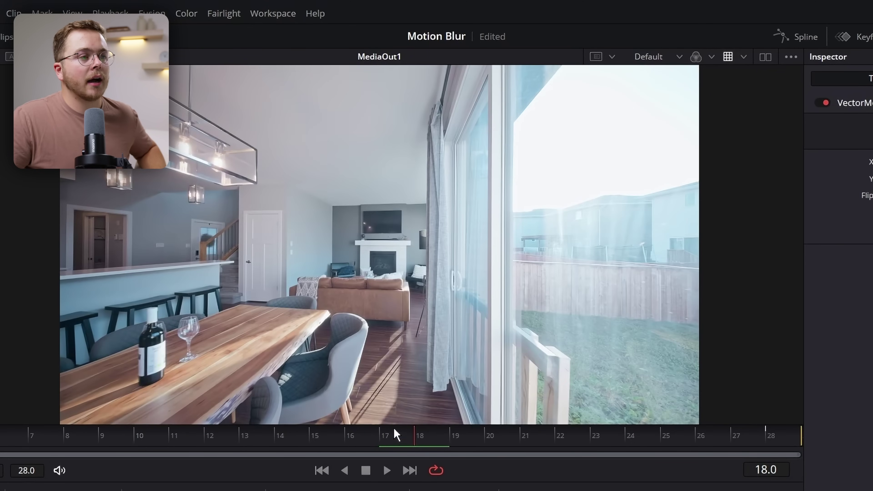
{"action": "left_click", "coordinate": [385, 443]}
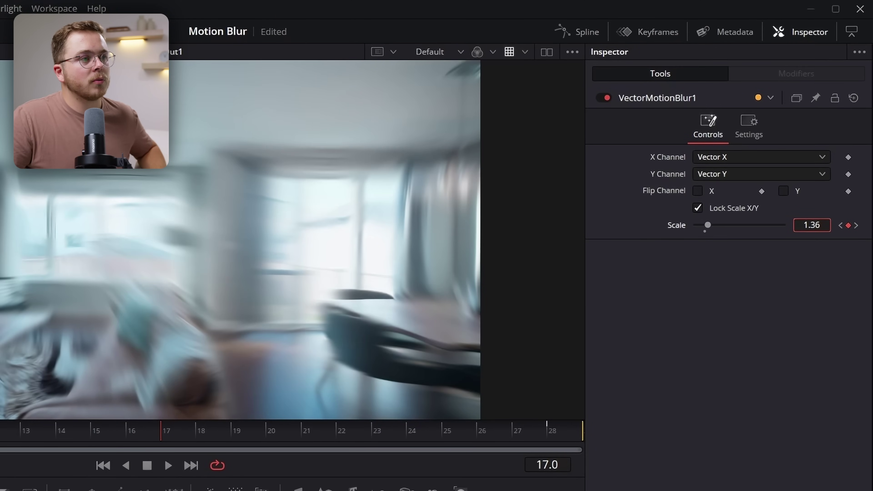
{"action": "left_click_drag", "start_coordinate": [708, 225], "coordinate": [703, 225]}
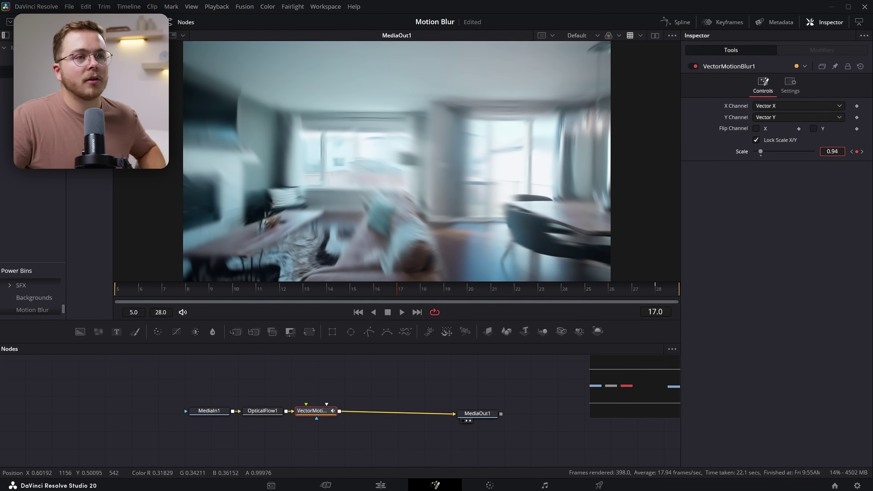
{"action": "left_click_drag", "start_coordinate": [832, 152], "coordinate": [833, 152]}
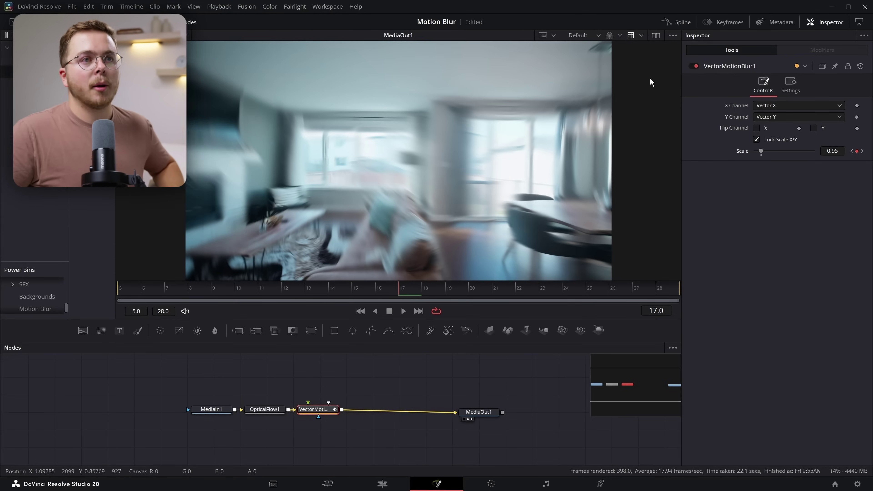
Smooth all Scale keyframes in the Spline editor and steepen the curve's rise and fall around the peak.
{"action": "left_click", "coordinate": [691, 22]}
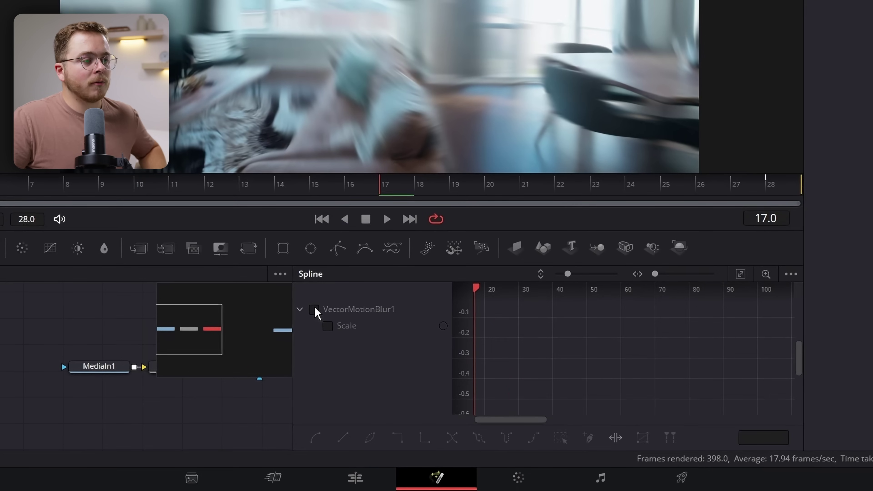
{"action": "left_click", "coordinate": [356, 373]}
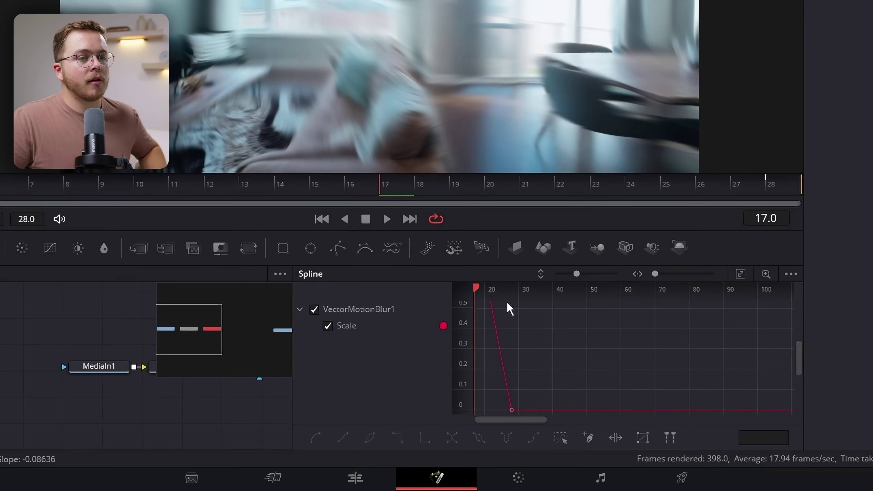
{"action": "left_click", "coordinate": [741, 275]}
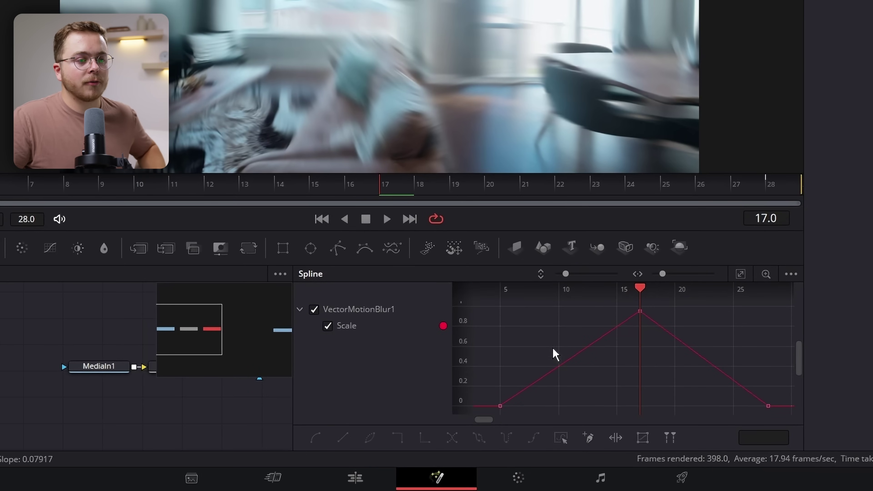
{"action": "left_click_drag", "start_coordinate": [772, 310], "coordinate": [491, 416]}
{"action": "left_click", "coordinate": [481, 440]}
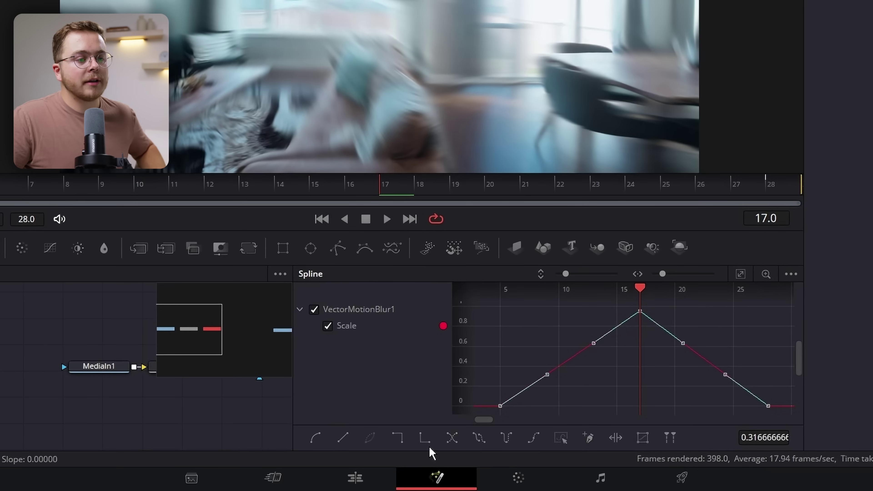
{"action": "key", "text": "shift+s"}
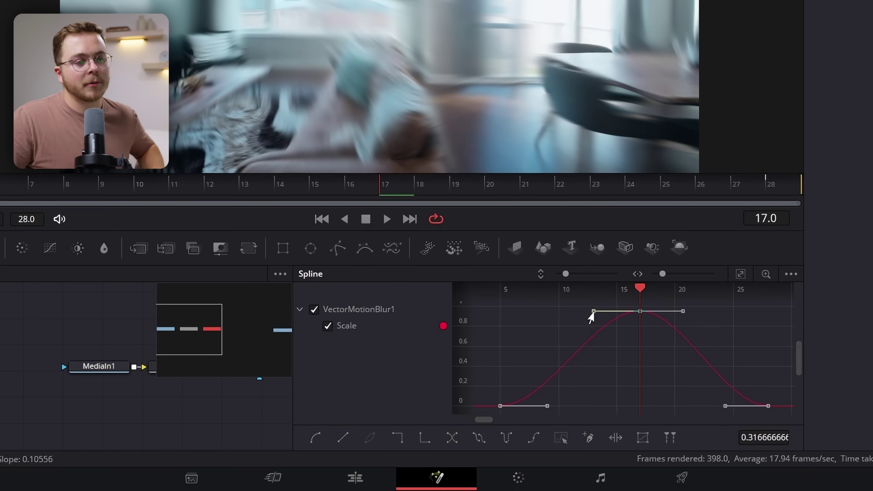
{"action": "left_click_drag", "start_coordinate": [590, 313], "coordinate": [627, 392]}
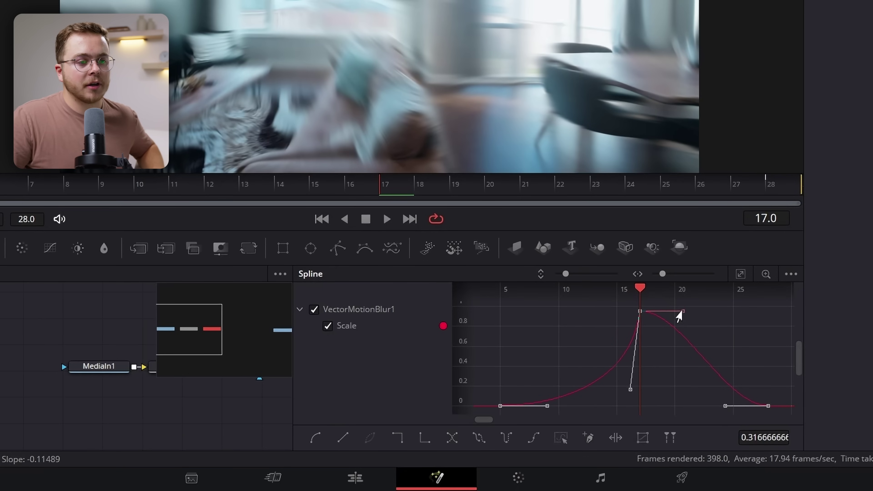
{"action": "left_click_drag", "start_coordinate": [682, 311], "coordinate": [656, 387]}
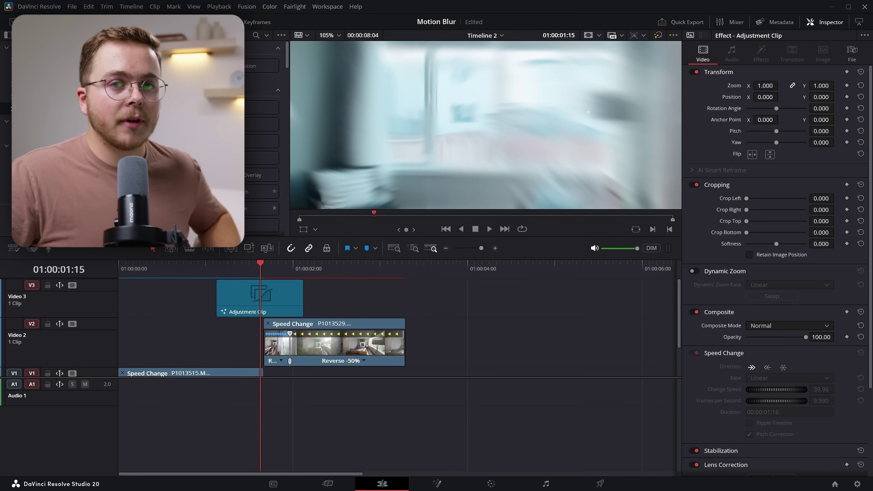
Select the Adjustment Clip on Video 3 in the Edit page timeline.
{"action": "left_click", "coordinate": [258, 302]}
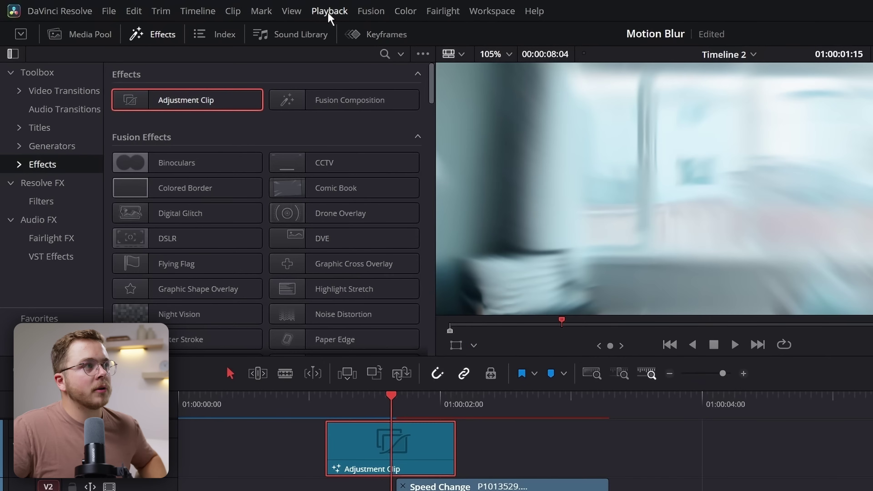
Set the render cache to Smart and play back the speed-ramped transition.
{"action": "left_click", "coordinate": [329, 12]}
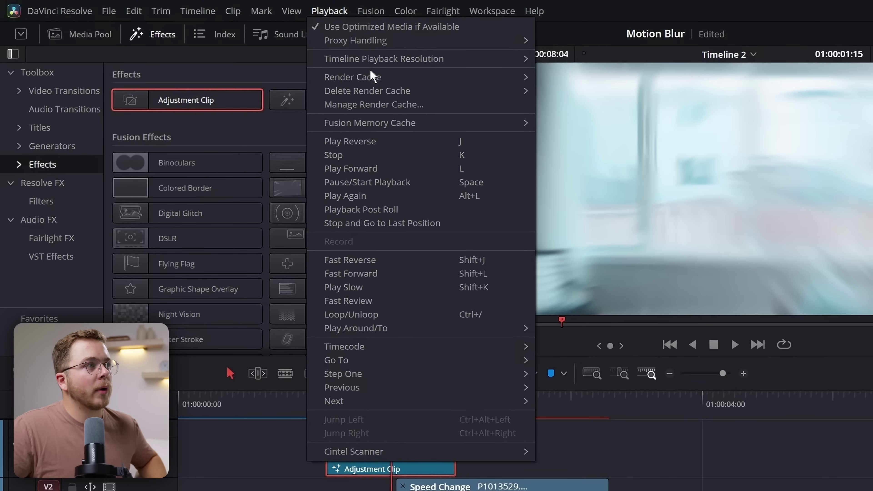
{"action": "mouse_move", "coordinate": [406, 77]}
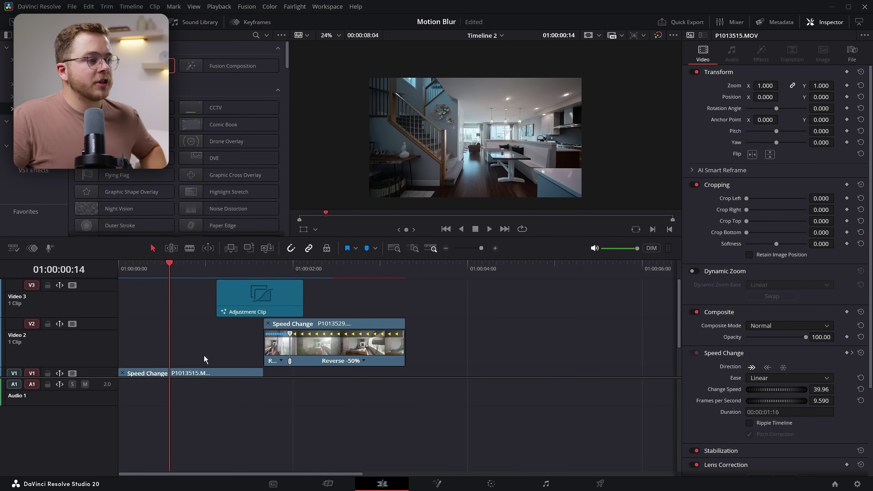
{"action": "key", "text": "space"}
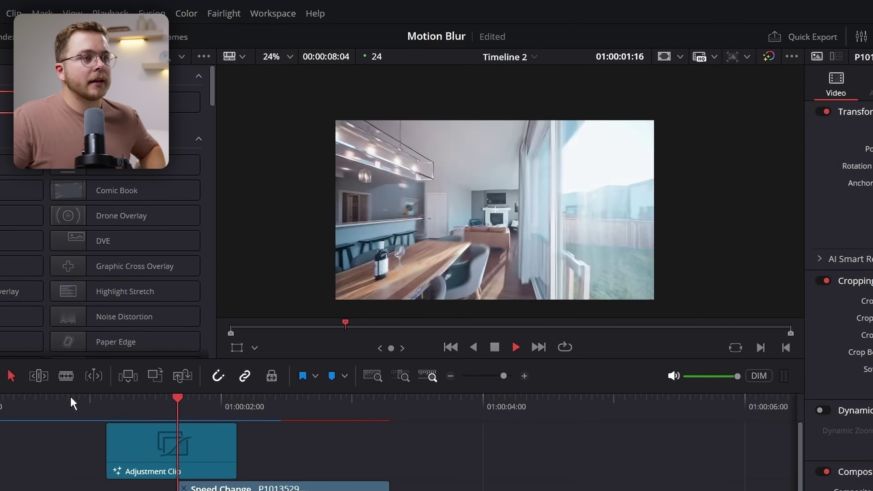
{"action": "left_click", "coordinate": [179, 404]}
Zoom the viewer in on the sofa and fireplace to inspect the blur, then fit the frame.
{"action": "scroll", "coordinate": [471, 223], "scroll_direction": "up", "scroll_amount": 4}
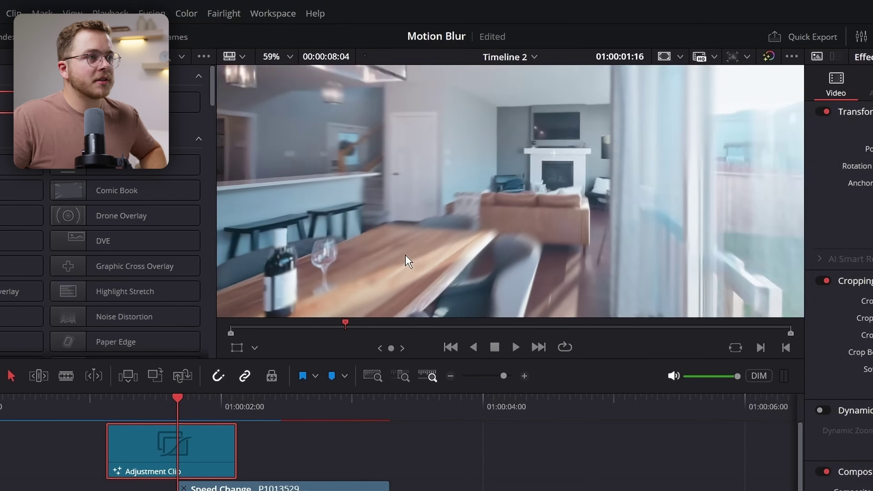
{"action": "scroll", "coordinate": [405, 257], "scroll_direction": "up", "scroll_amount": 5}
{"action": "mouse_move", "coordinate": [415, 247]}
{"action": "left_mouse_down"}
{"action": "mouse_move", "coordinate": [422, 328]}
{"action": "mouse_move", "coordinate": [388, 179]}
{"action": "mouse_move", "coordinate": [409, 228]}
{"action": "mouse_move", "coordinate": [444, 260]}
{"action": "mouse_move", "coordinate": [420, 252]}
{"action": "left_mouse_up"}
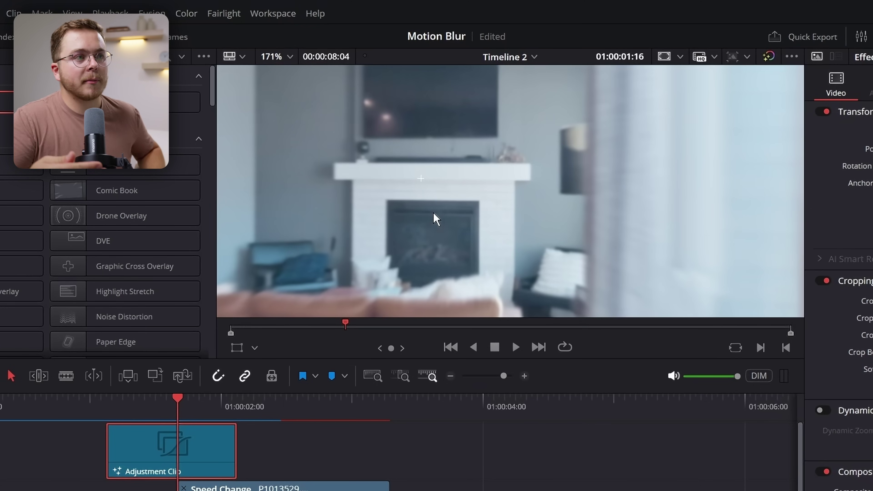
{"action": "key", "text": "shift+z"}
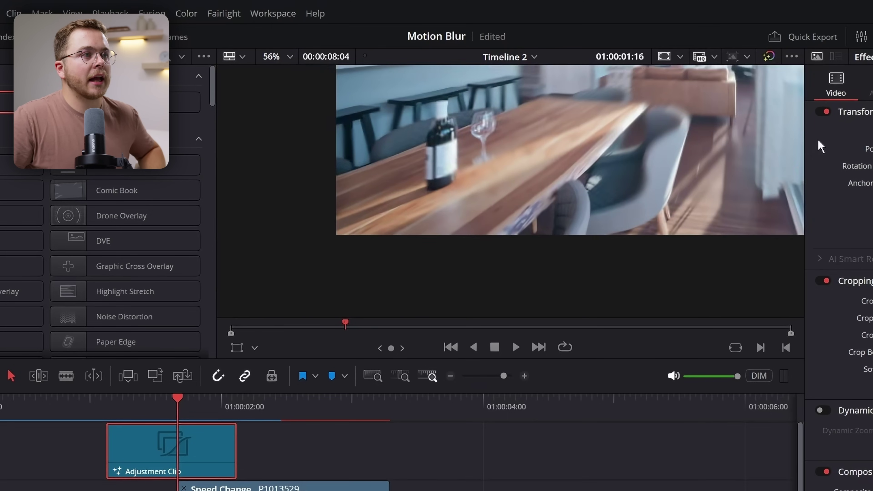
Step frame by frame through the transition between 01:00:01:08 and 01:00:01:12 to check the blur.
{"action": "scroll", "coordinate": [567, 203], "scroll_direction": "up", "scroll_amount": 4}
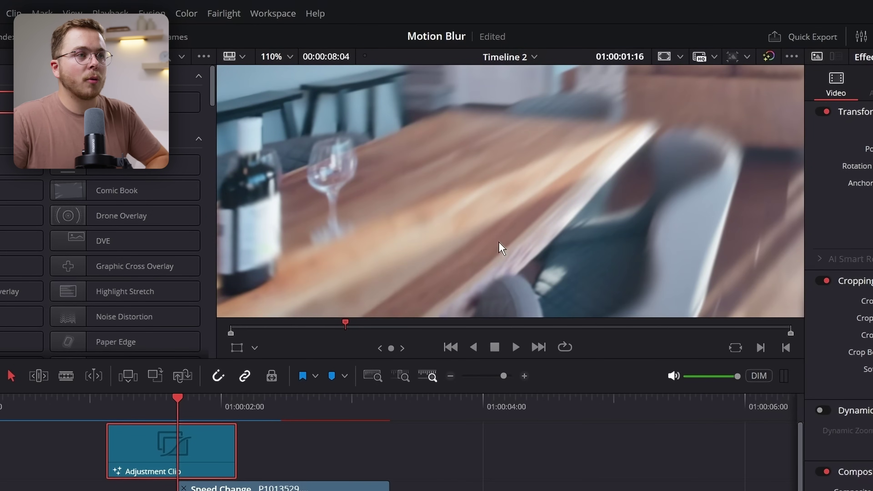
{"action": "key", "text": "Left"}
{"action": "key", "text": "Left"}
{"action": "key", "text": "Left"}
{"action": "key", "text": "Left"}
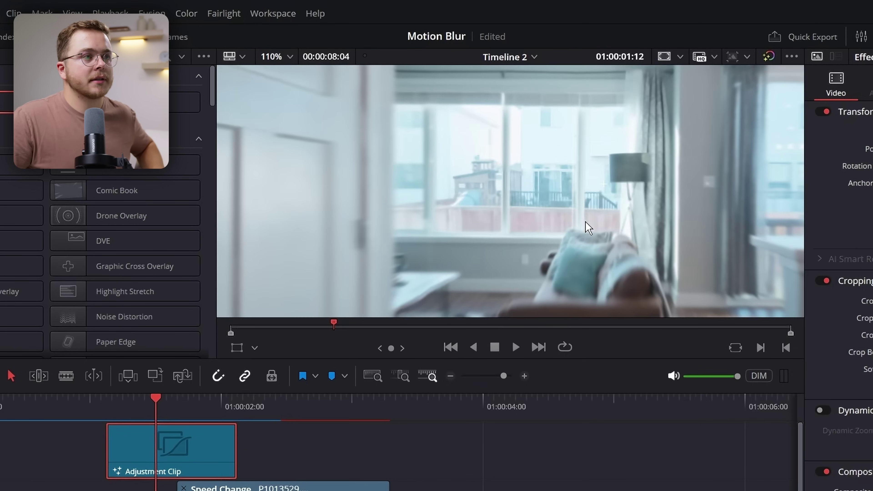
{"action": "scroll", "coordinate": [589, 227], "scroll_direction": "down", "scroll_amount": 4}
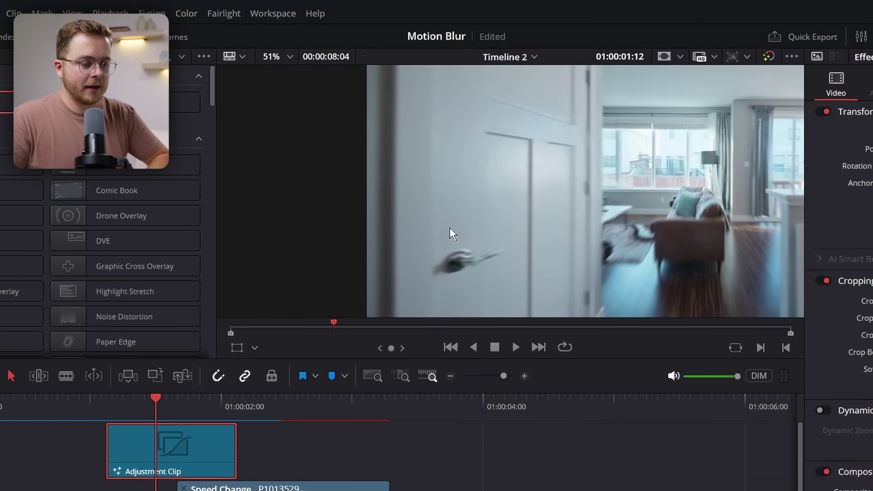
{"action": "key", "text": "Left"}
{"action": "key", "text": "Left"}
{"action": "key", "text": "Left"}
{"action": "key", "text": "Left"}
{"action": "key", "text": "Left"}
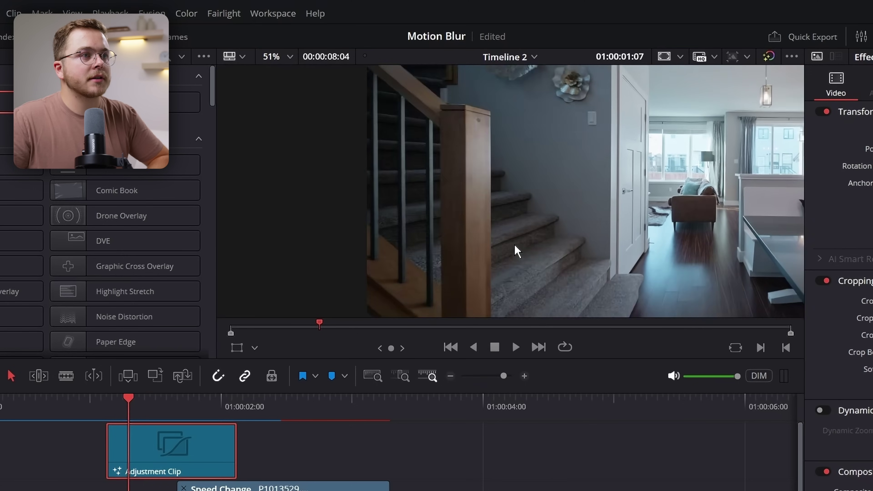
{"action": "key", "text": "Right"}
{"action": "scroll", "coordinate": [670, 255], "scroll_direction": "up", "scroll_amount": 3}
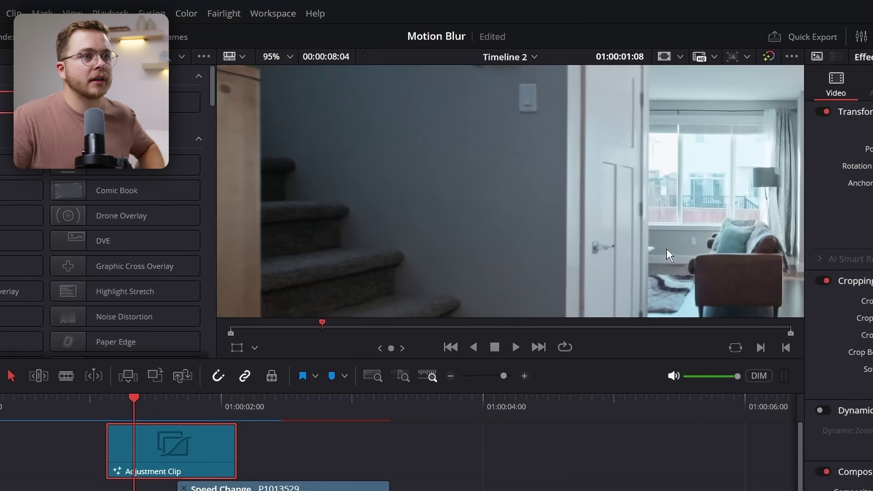
{"action": "scroll", "coordinate": [493, 222], "scroll_direction": "up", "scroll_amount": 5}
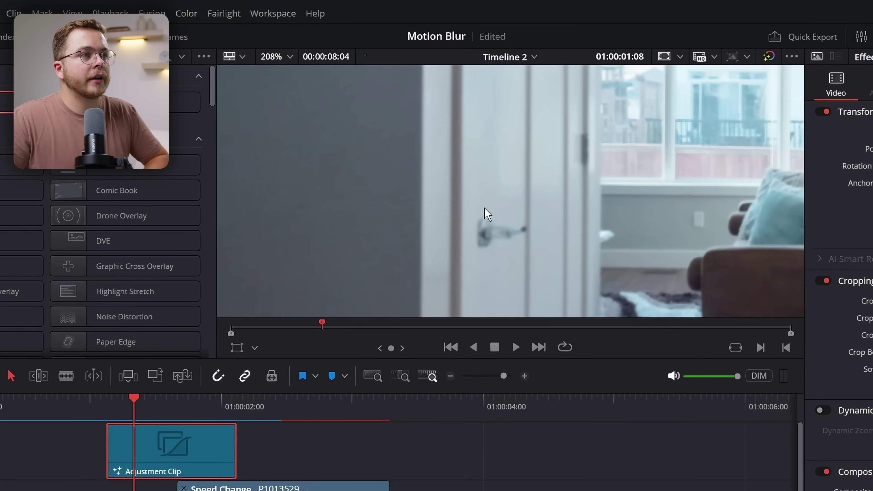
{"action": "key", "text": "Right"}
{"action": "key", "text": "Right"}
{"action": "key", "text": "Right"}
{"action": "key", "text": "Right"}
{"action": "key", "text": "Left"}
{"action": "key", "text": "Left"}
{"action": "key", "text": "Left"}
{"action": "key", "text": "Left"}
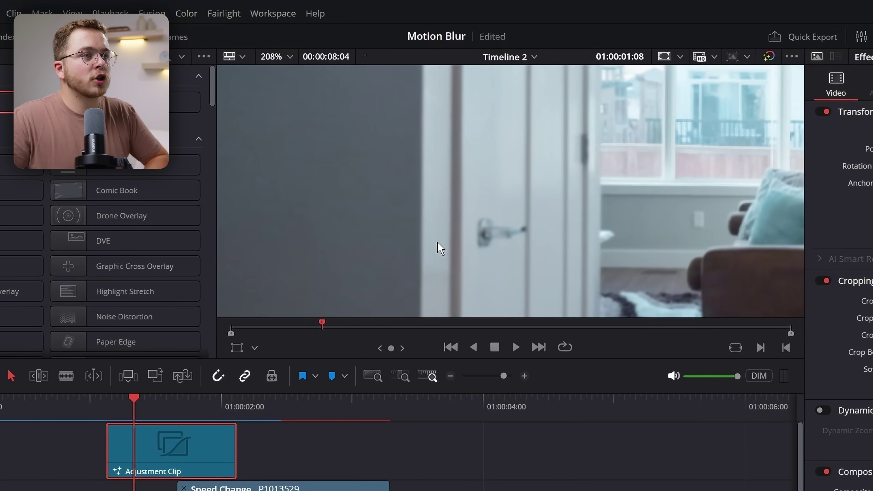
{"action": "key", "text": "Right"}
{"action": "key", "text": "Right"}
{"action": "key", "text": "Right"}
{"action": "key", "text": "Right"}
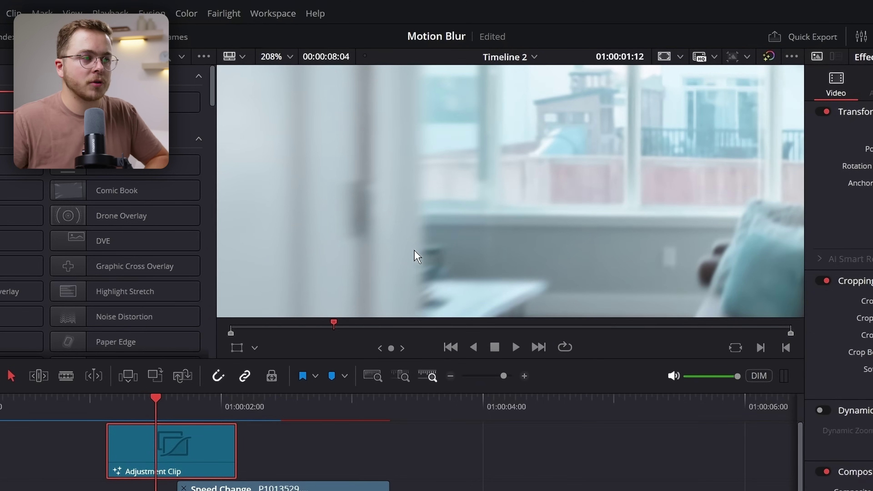
{"action": "key", "text": "Left"}
{"action": "key", "text": "Left"}
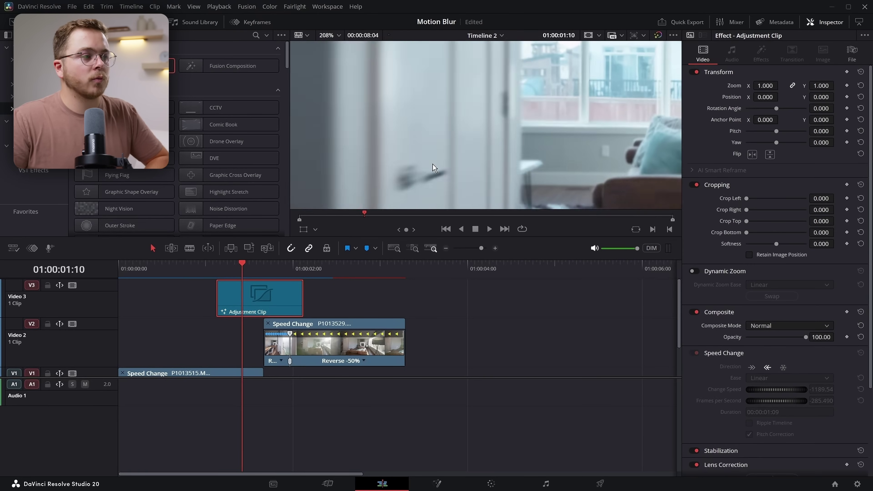
{"action": "key", "text": "Right"}
{"action": "key", "text": "Right"}
{"action": "key", "text": "Right"}
{"action": "key", "text": "Right"}
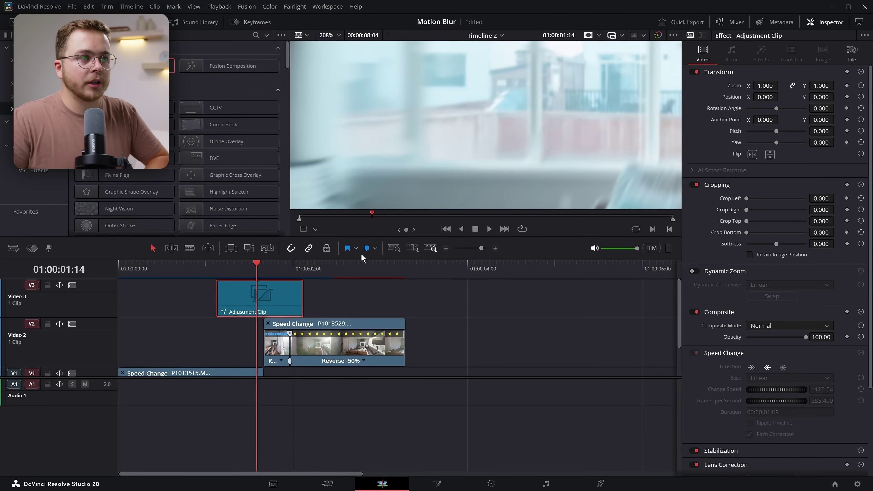
Reopen the clip's Fusion nodes and check OpticalFlow1's Advanced settings.
{"action": "key", "text": "shift+z"}
{"action": "left_click", "coordinate": [196, 305]}
{"action": "left_click", "coordinate": [437, 484]}
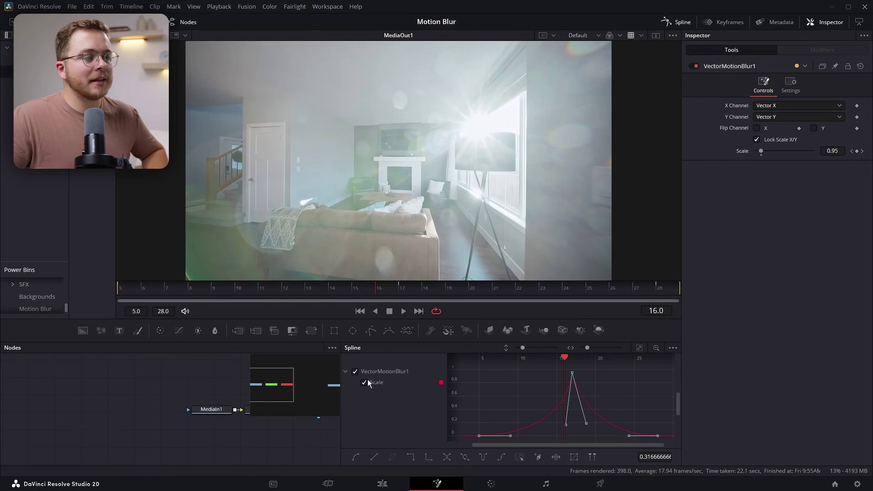
{"action": "left_click", "coordinate": [672, 22]}
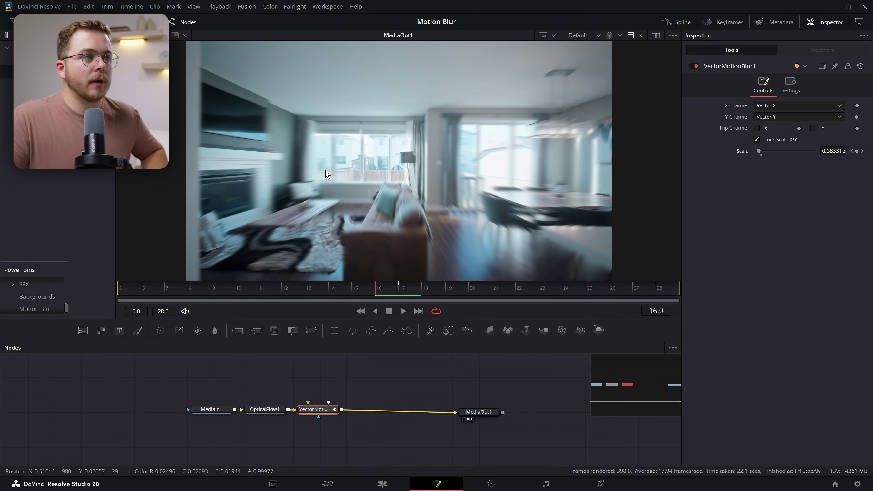
{"action": "left_click", "coordinate": [271, 411]}
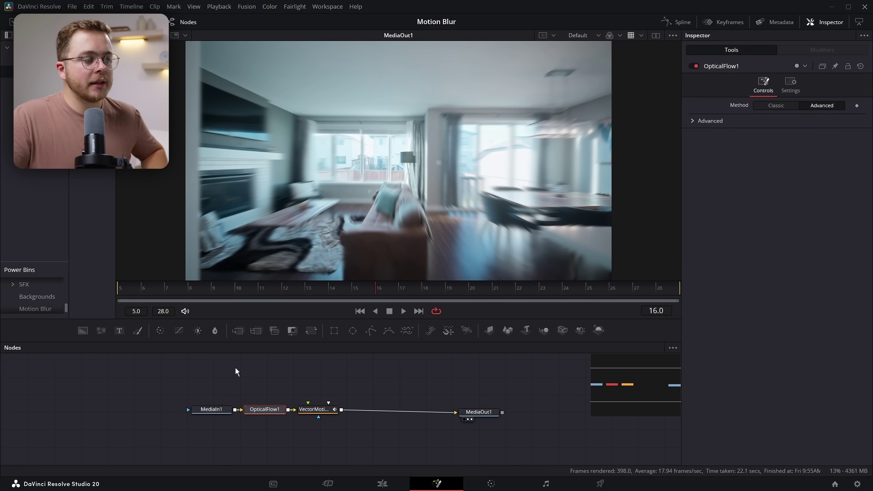
{"action": "left_click", "coordinate": [704, 121]}
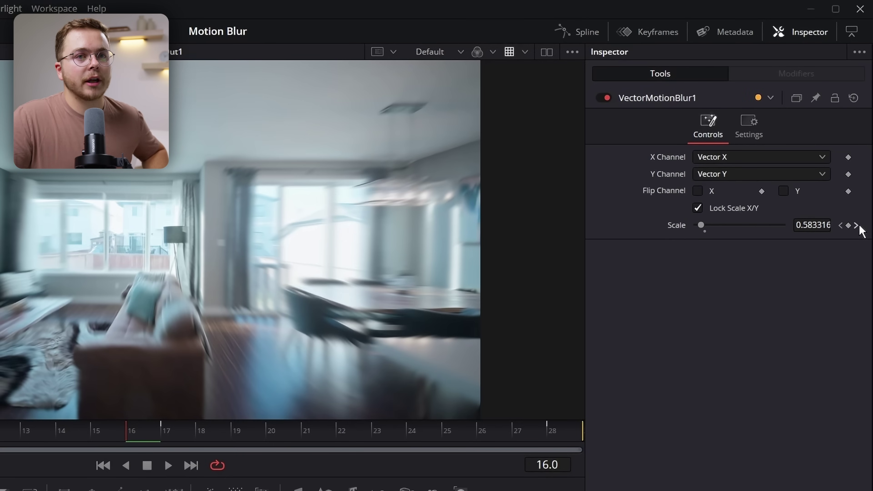
Raise VectorMotionBlur1's Scale at the frame-17 keyframe, entering 1.92.
{"action": "left_click", "coordinate": [857, 226]}
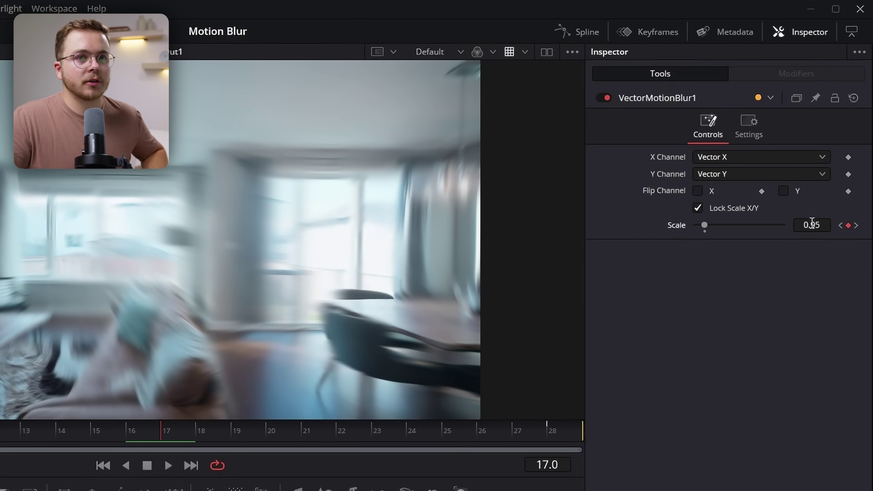
{"action": "double_click", "coordinate": [812, 225]}
{"action": "type", "text": "1.92"}
{"action": "key", "text": "Return"}
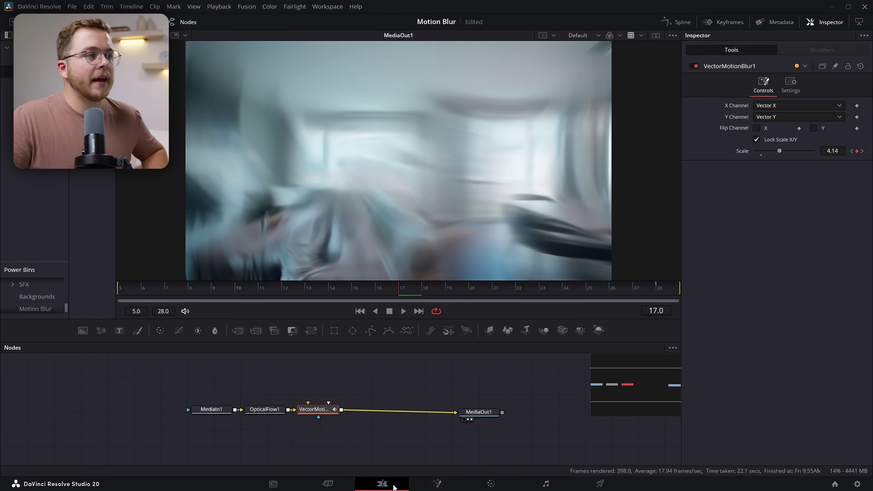
On the Edit page, play the transition from 01:00:01:00 and scrub through its blurred frames.
{"action": "left_click", "coordinate": [392, 484]}
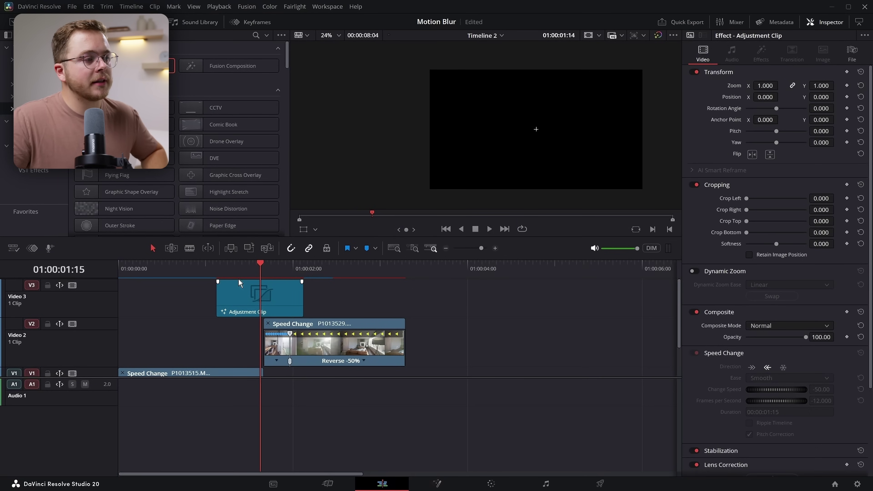
{"action": "left_click", "coordinate": [189, 275]}
{"action": "key", "text": "space"}
{"action": "left_click", "coordinate": [205, 278]}
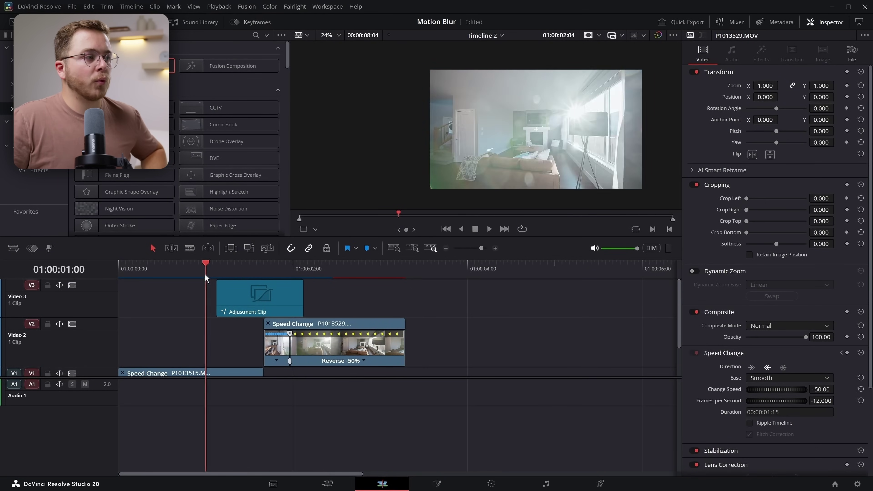
{"action": "key", "text": "space"}
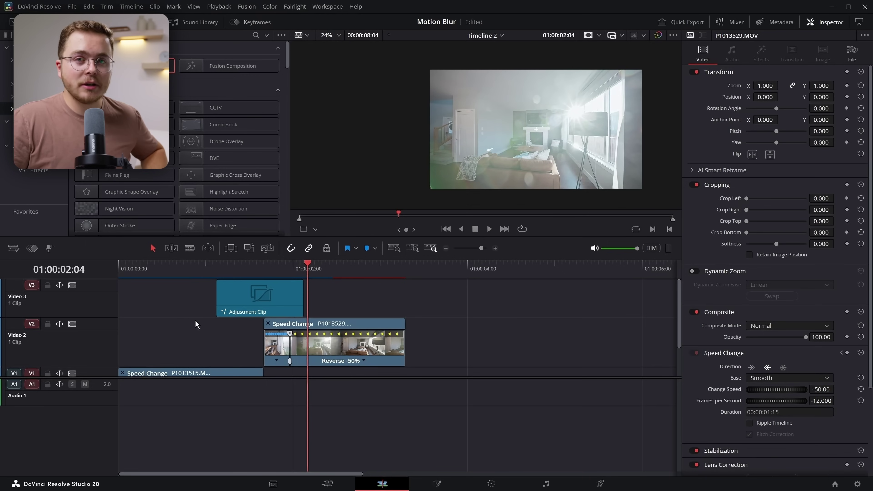
{"action": "left_click_drag", "start_coordinate": [262, 275], "coordinate": [265, 275]}
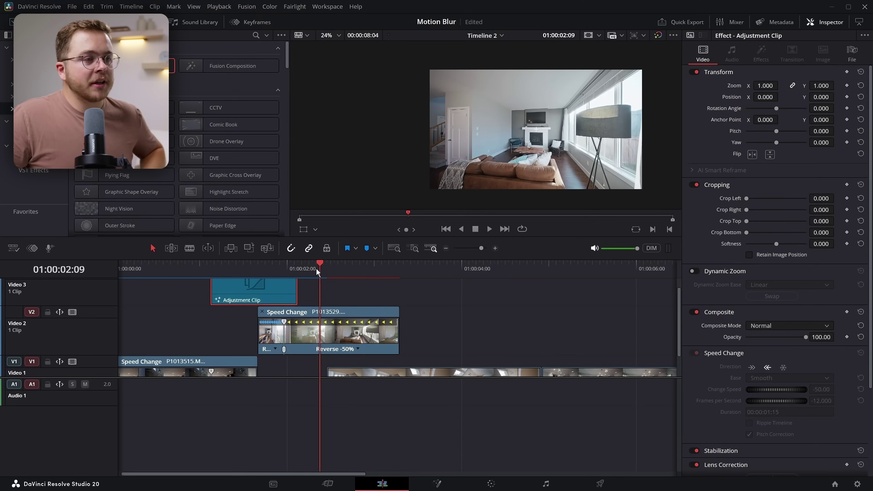
Review playback before the second transition and drop an Adjustment Clip over it on Video 3.
{"action": "key", "text": "space"}
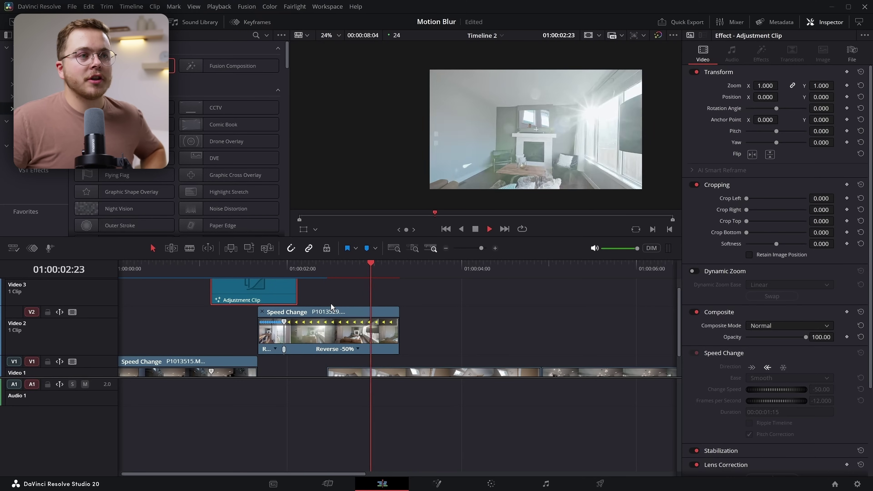
{"action": "left_click", "coordinate": [350, 274]}
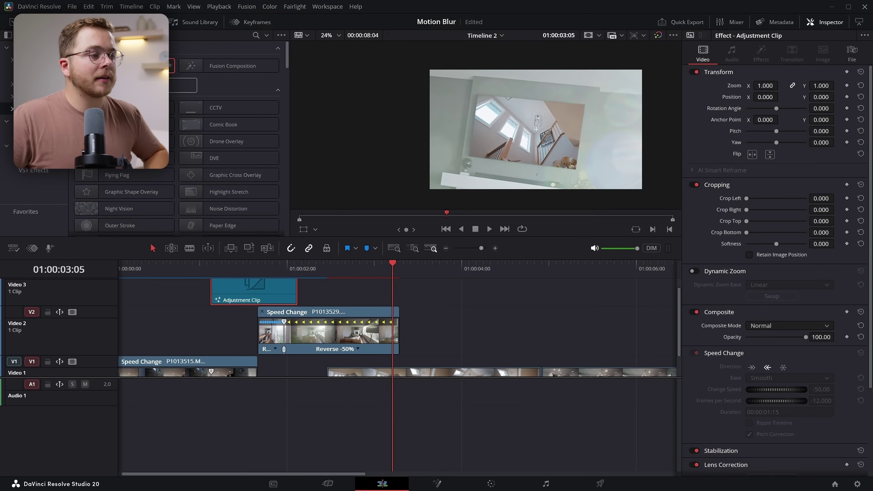
{"action": "left_click_drag", "start_coordinate": [179, 85], "coordinate": [329, 292]}
{"action": "left_click_drag", "start_coordinate": [401, 268], "coordinate": [469, 289]}
Split the clip at the cut with Ctrl+B, delete the extra tail, and open it in Fusion.
{"action": "left_click", "coordinate": [486, 307]}
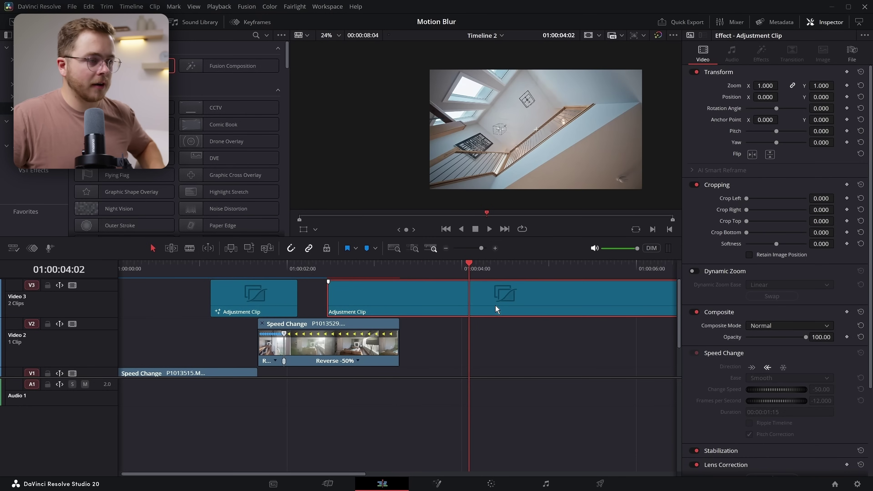
{"action": "key", "text": "ctrl+b"}
{"action": "key", "text": "Delete"}
{"action": "left_click", "coordinate": [398, 275]}
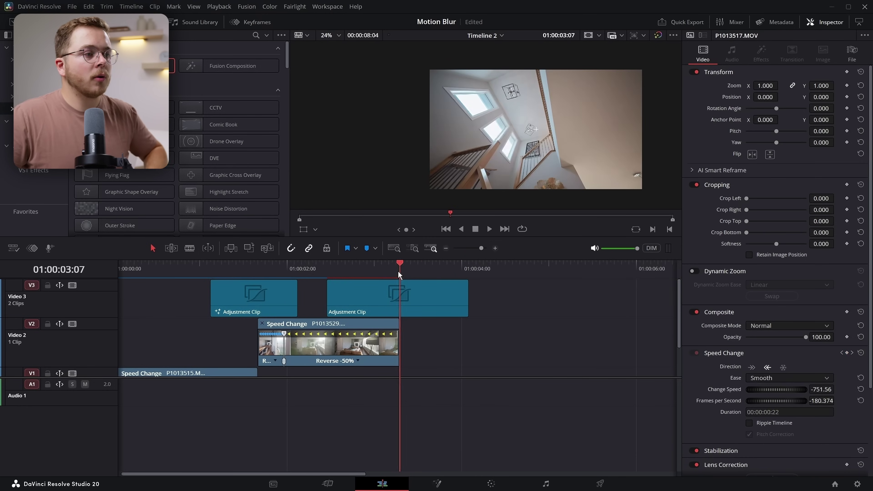
{"action": "left_click", "coordinate": [437, 483]}
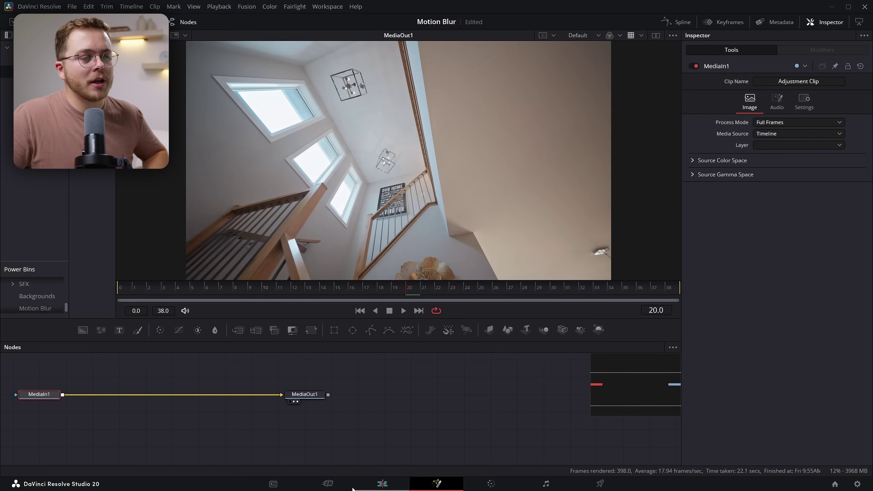
Insert a Directional Blur (DrBl) node between MediaIn1 and MediaOut1, then go to frame 18.
{"action": "key", "text": "ctrl+f"}
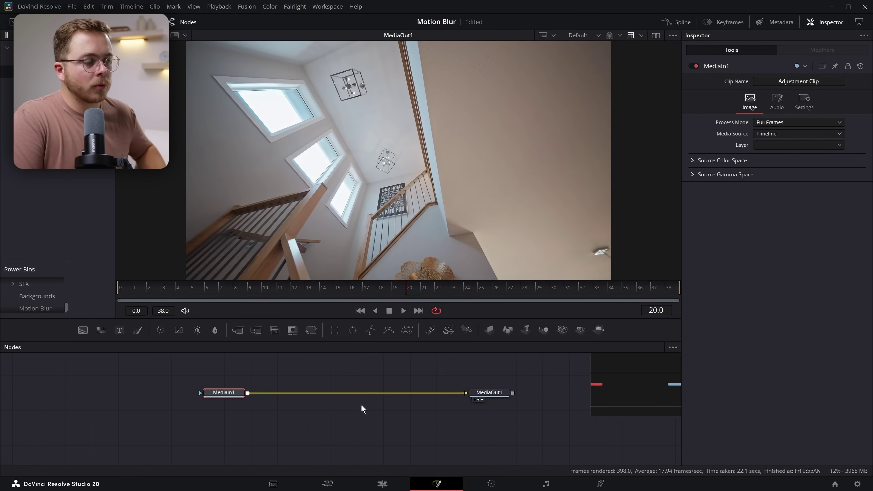
{"action": "key", "text": "shift+space"}
{"action": "type", "text": "dire"}
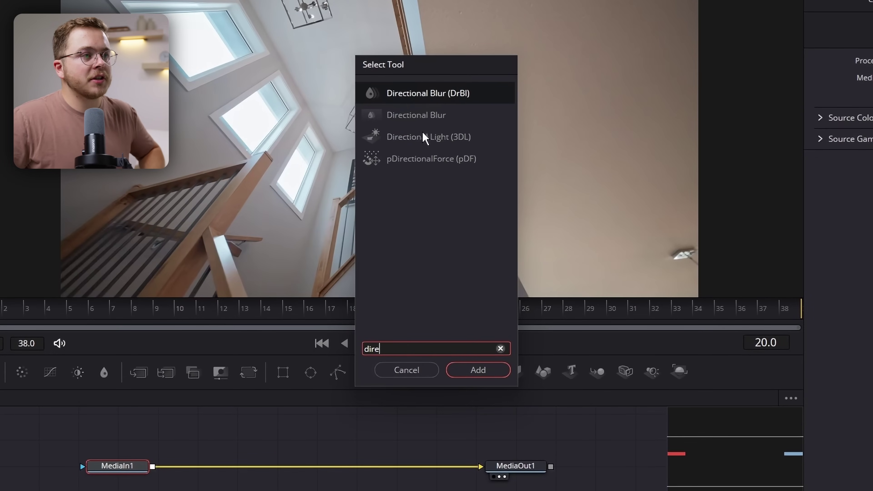
{"action": "left_click", "coordinate": [432, 156]}
{"action": "left_click", "coordinate": [427, 123]}
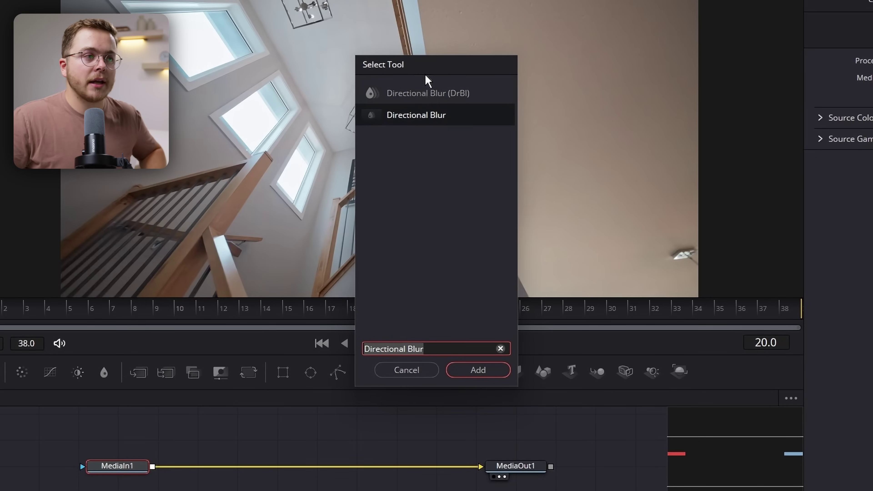
{"action": "left_click", "coordinate": [392, 99]}
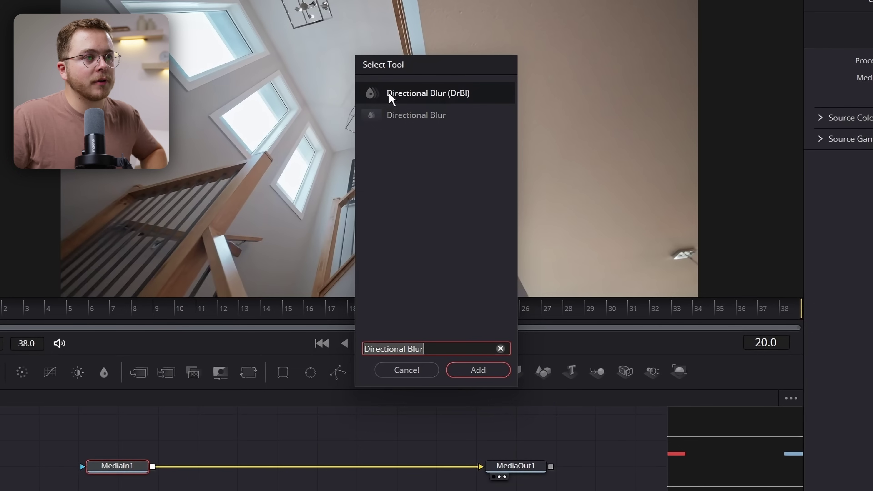
{"action": "left_click", "coordinate": [470, 375]}
{"action": "left_click_drag", "start_coordinate": [393, 319], "coordinate": [369, 316]}
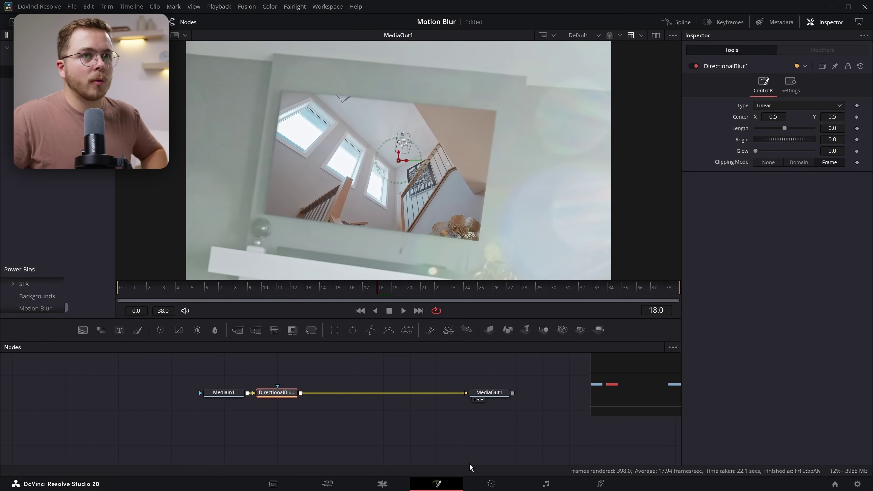
Switch DirectionalBlur1 to Zoom type and raise its Length to 0.1.
{"action": "left_click", "coordinate": [771, 106]}
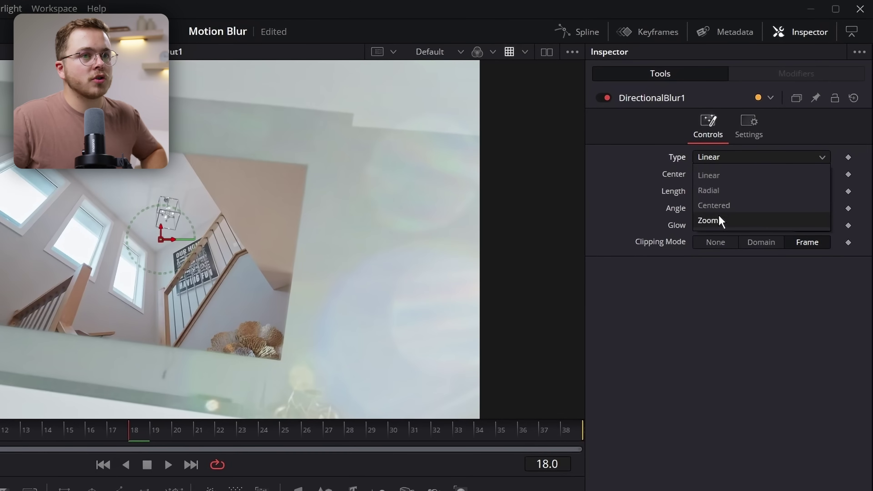
{"action": "left_click", "coordinate": [718, 220]}
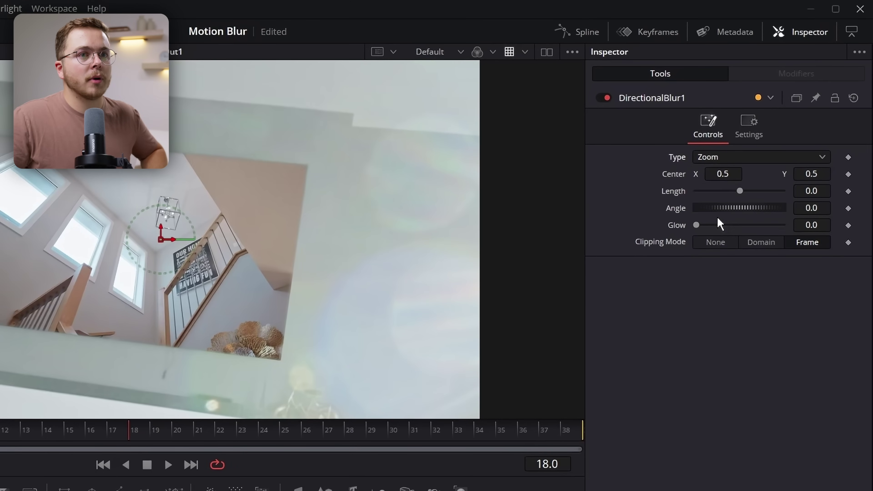
{"action": "left_click_drag", "start_coordinate": [741, 191], "coordinate": [777, 191]}
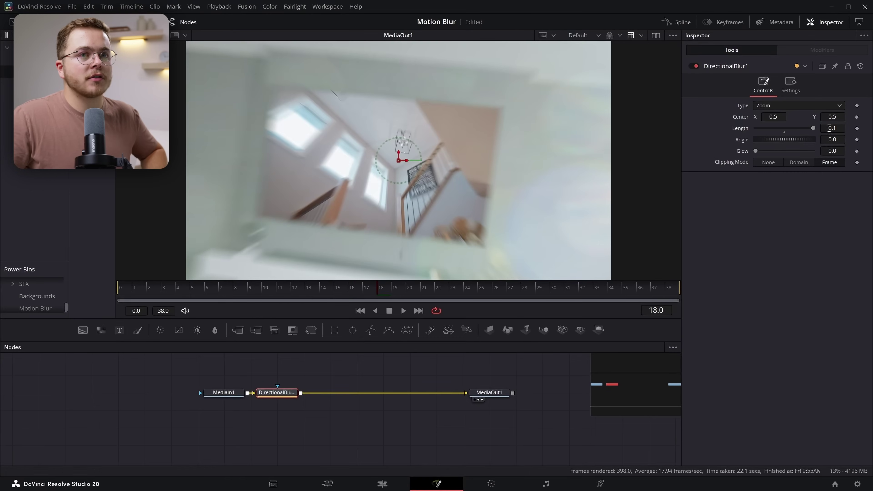
Keyframe Length back to 0 at frame 0 and at frame 38.
{"action": "left_click_drag", "start_coordinate": [377, 290], "coordinate": [411, 292]}
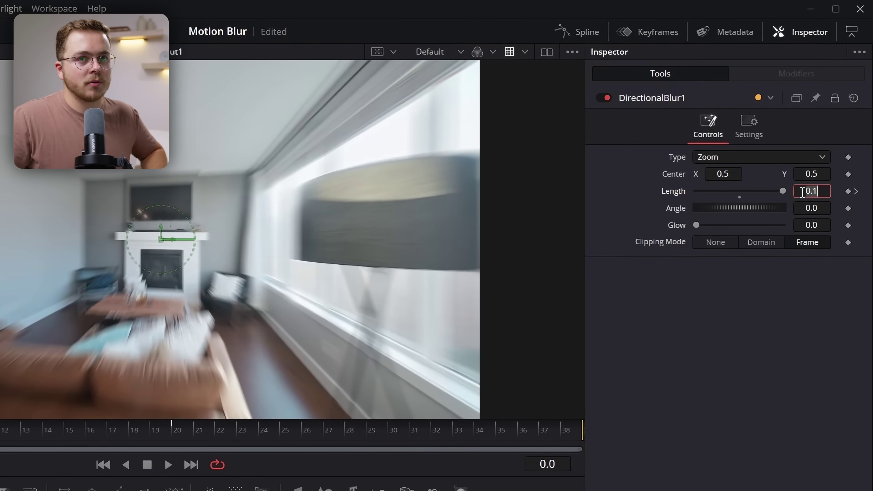
{"action": "key", "text": "Tab"}
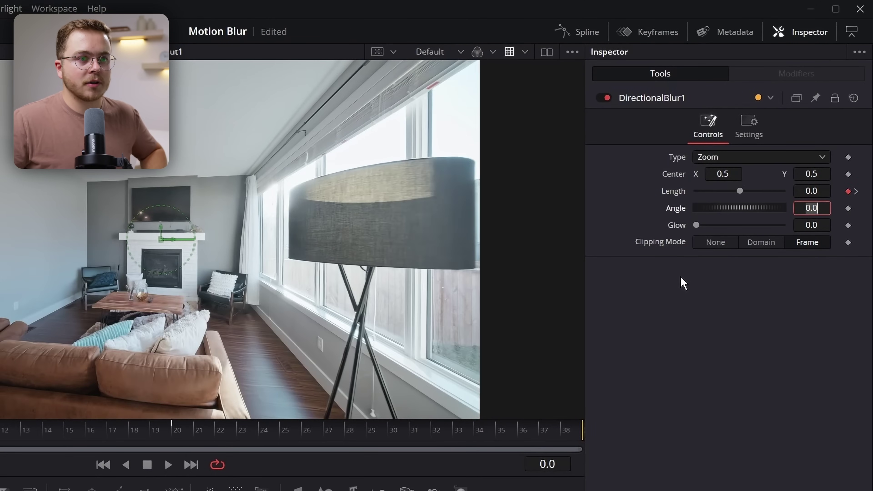
{"action": "left_click", "coordinate": [558, 441]}
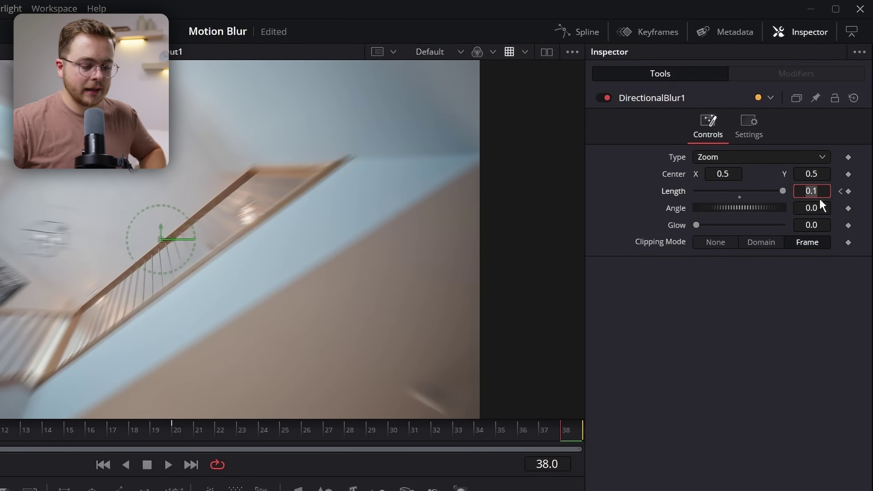
{"action": "type", "text": "0"}
{"action": "key", "text": "Tab"}
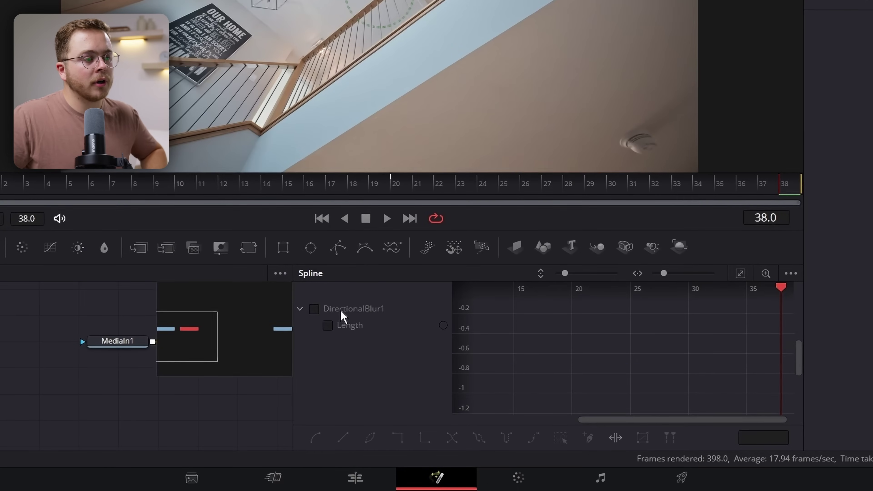
Smooth all Length keyframes in the spline editor and level the frame-18 peak handle for an eased ramp.
{"action": "left_click", "coordinate": [372, 372]}
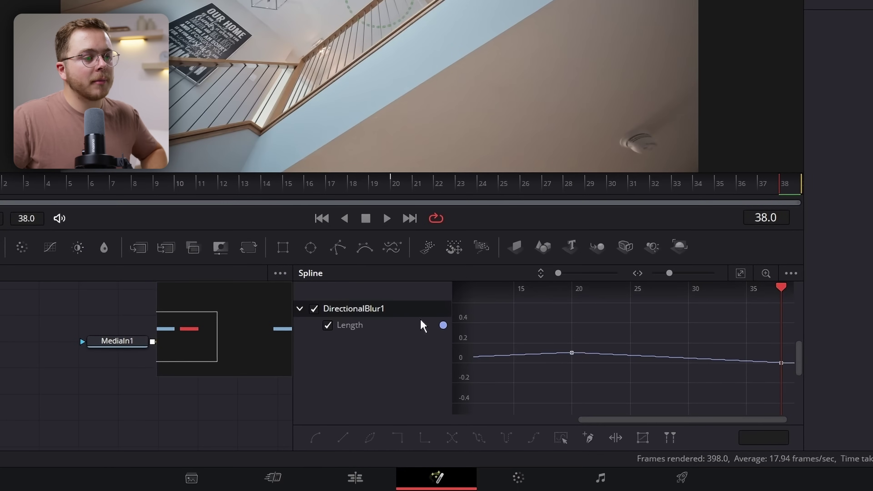
{"action": "left_click", "coordinate": [741, 275]}
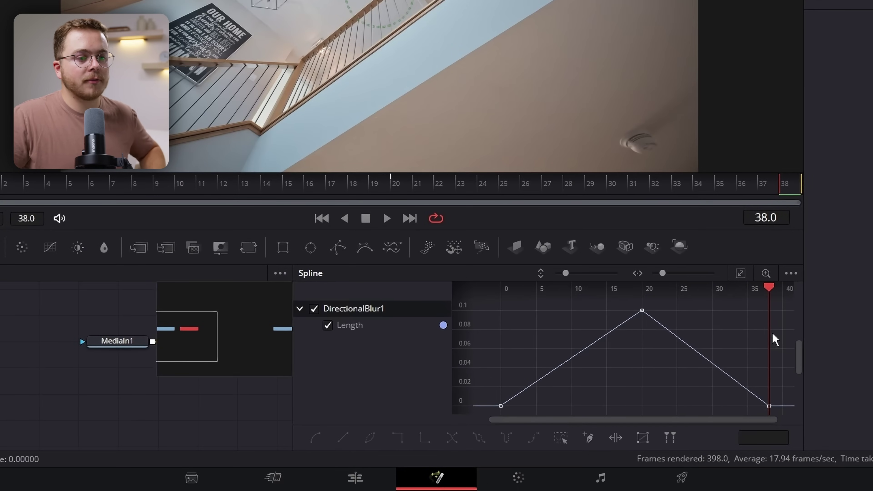
{"action": "left_click", "coordinate": [561, 437]}
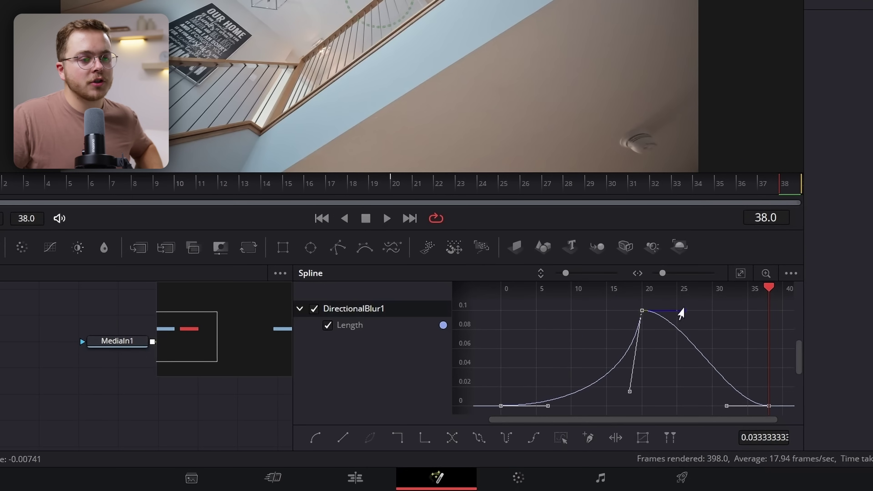
{"action": "left_click_drag", "start_coordinate": [657, 377], "coordinate": [658, 393]}
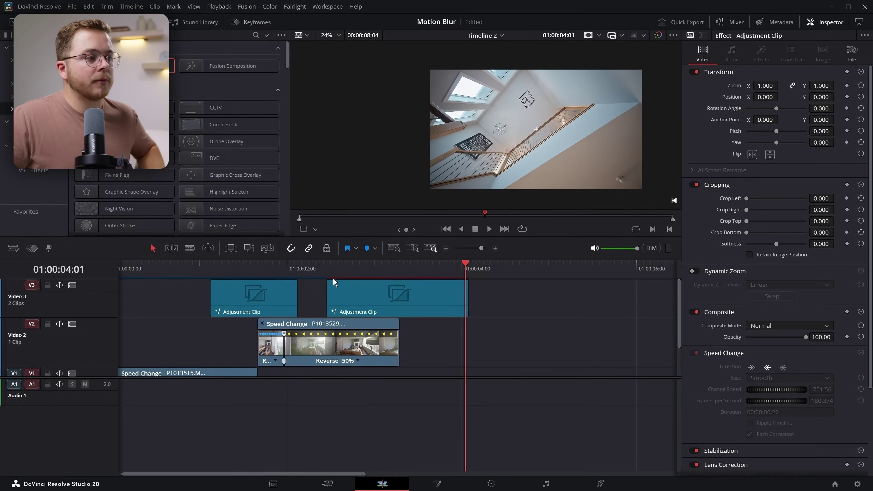
{"action": "left_click", "coordinate": [327, 274]}
{"action": "key", "text": "space"}
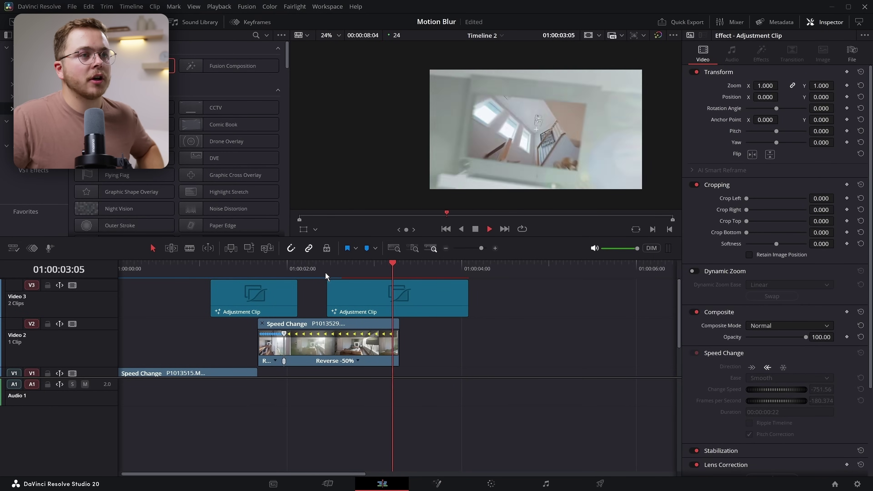
{"action": "left_click", "coordinate": [346, 280]}
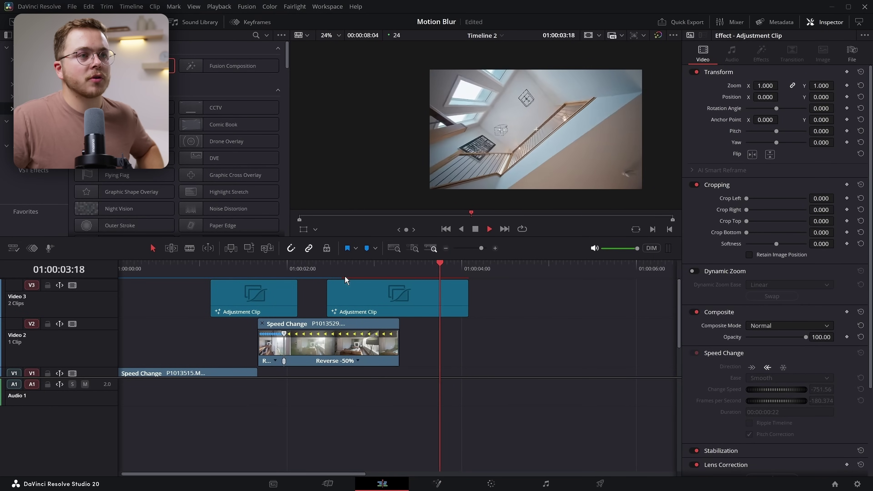
{"action": "left_click", "coordinate": [342, 278]}
{"action": "key", "text": "space"}
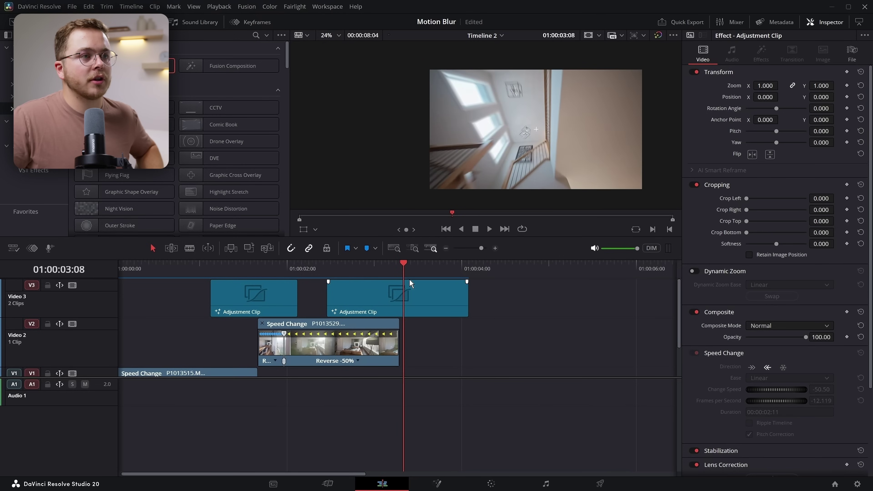
{"action": "left_click", "coordinate": [390, 274]}
{"action": "left_click", "coordinate": [363, 274]}
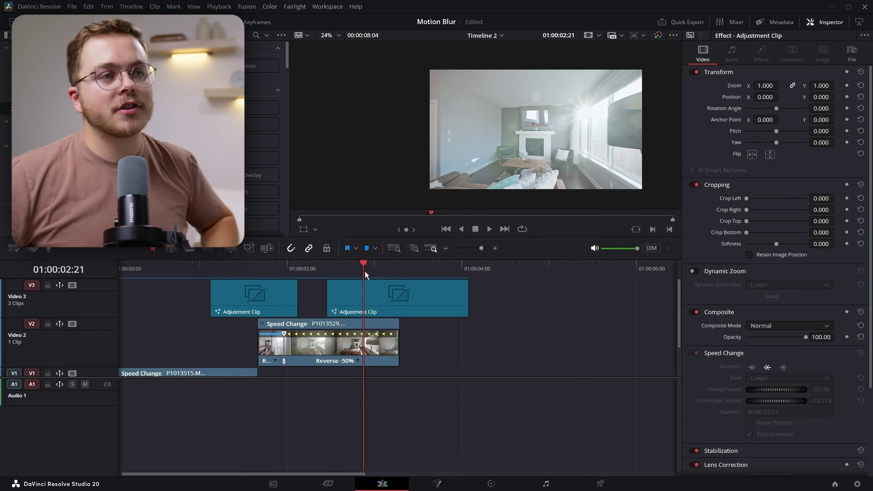
Copy the adjustment clip down onto Video 2 over the later cuts near 01:00:04 and 01:00:06.
{"action": "key", "text": "space"}
{"action": "key", "text": "space"}
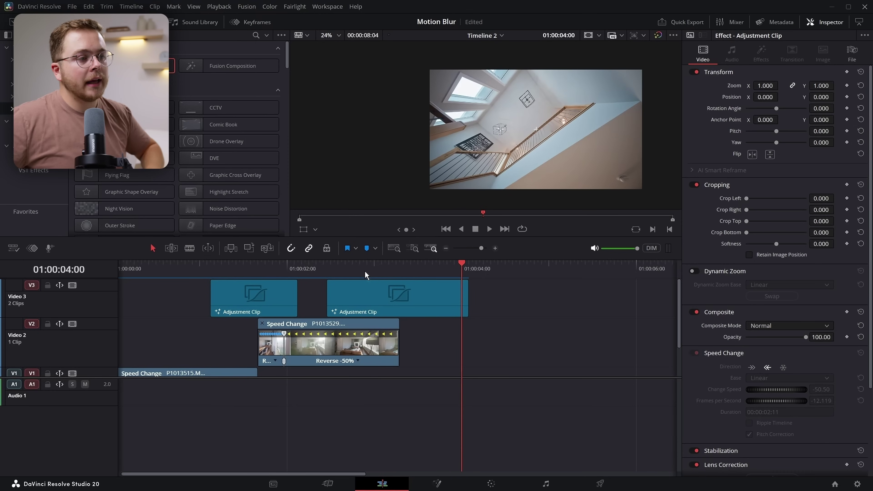
{"action": "scroll", "coordinate": [275, 327], "scroll_direction": "down", "scroll_amount": 1}
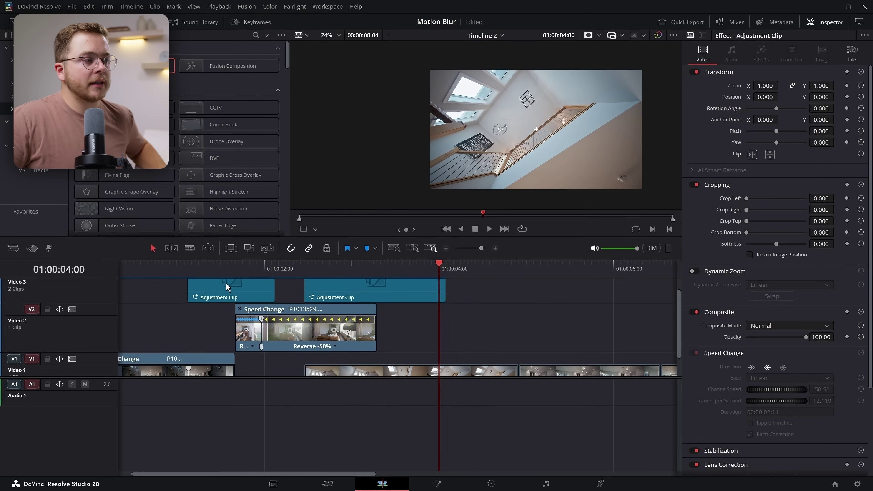
{"action": "left_click_drag", "start_coordinate": [233, 301], "coordinate": [515, 353]}
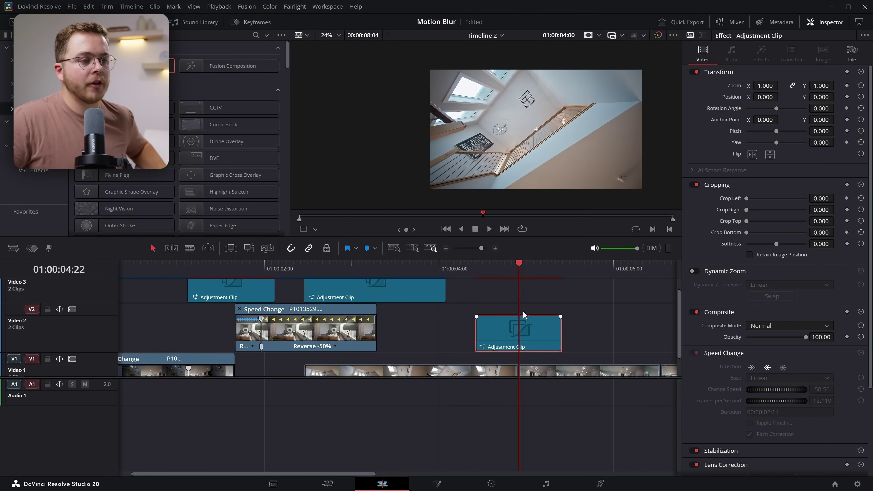
{"action": "scroll", "coordinate": [524, 315], "scroll_direction": "right", "scroll_amount": 5}
{"action": "left_click_drag", "start_coordinate": [583, 336], "coordinate": [601, 336]}
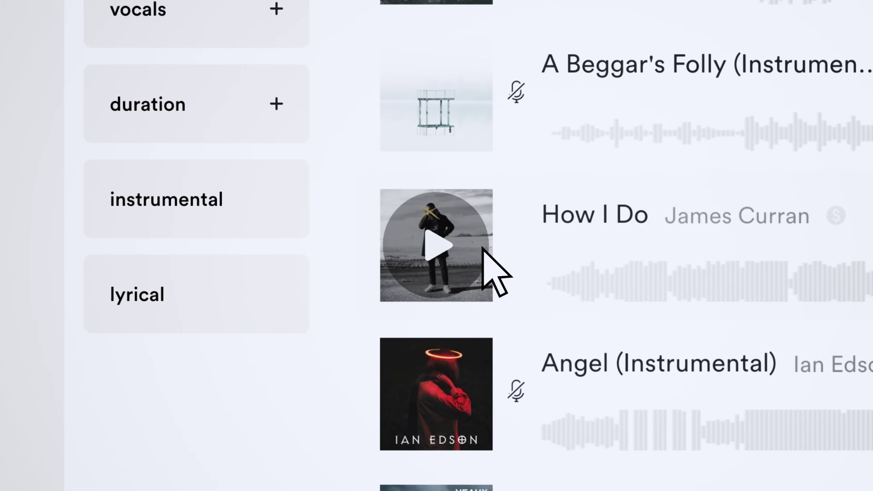
Play a song from the list and filter the library by the bold mood.
{"action": "left_click", "coordinate": [481, 248]}
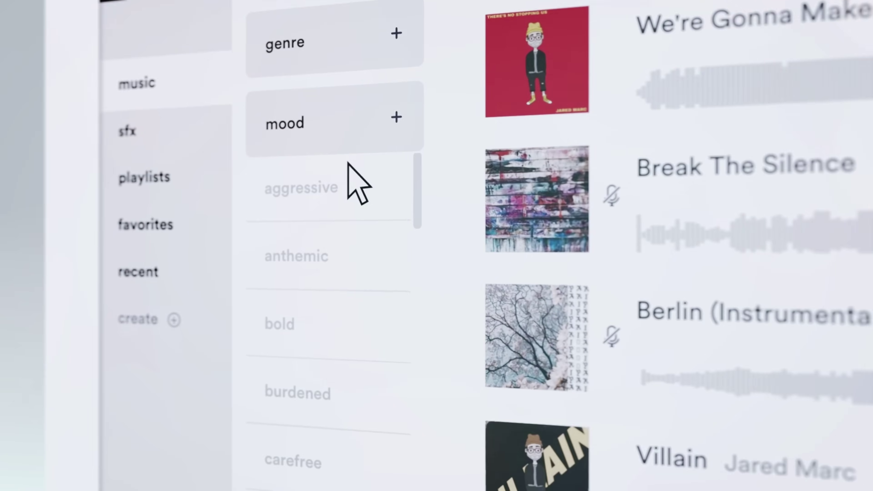
{"action": "left_click", "coordinate": [471, 221]}
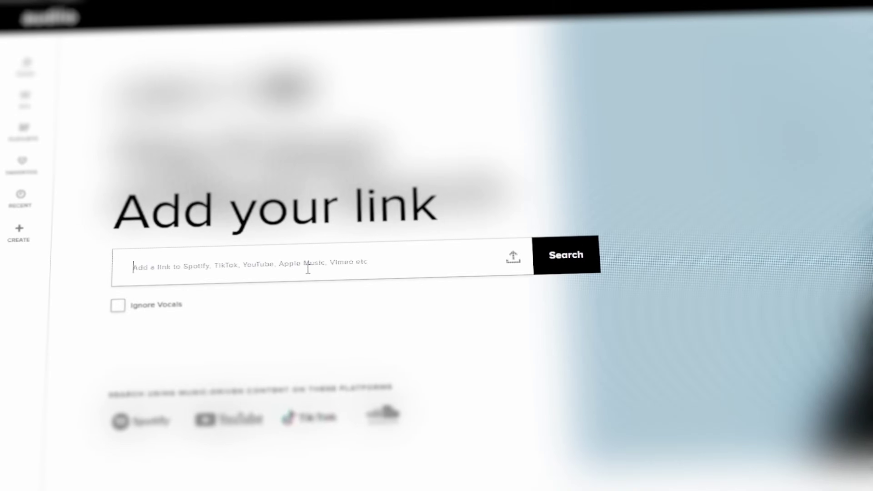
Paste a Spotify track link into the Linkmatch 'Add your link' box.
{"action": "type", "text": "https://open.spotify.com/track/3Y2X5eIL9N5C0gu9Q2iB4w?si=1208c1838b68444f"}
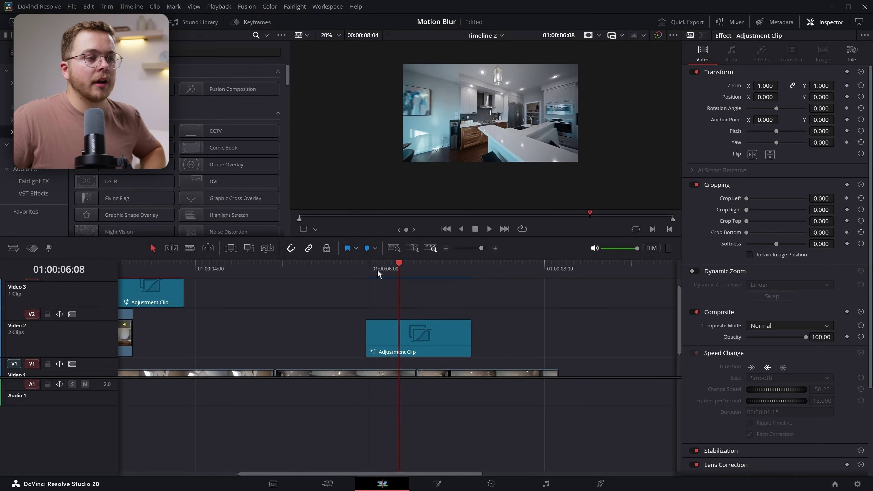
{"action": "key", "text": "space"}
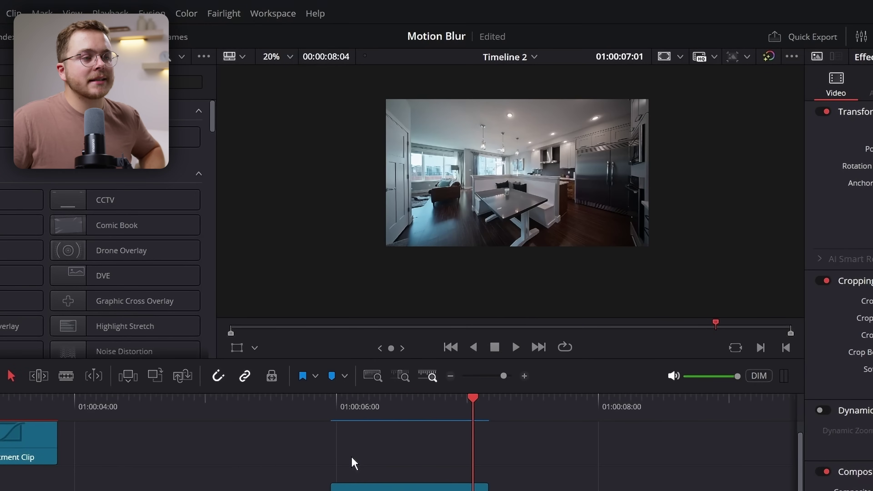
{"action": "left_click", "coordinate": [408, 436]}
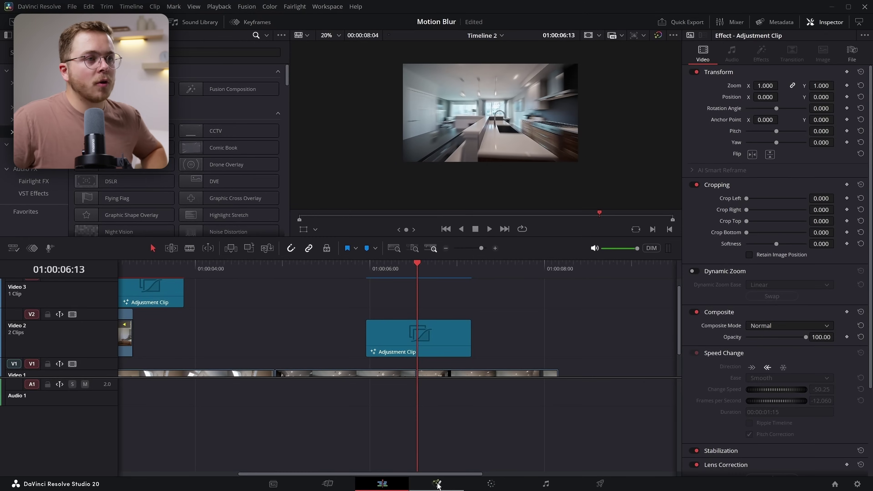
Make DirectionalBlur1 a Linear blur and lower its Length to about 0.02.
{"action": "left_click", "coordinate": [437, 484]}
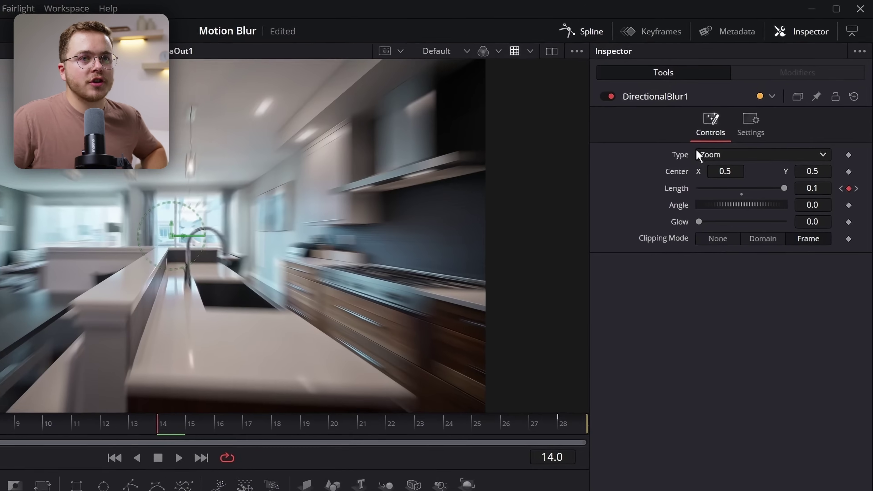
{"action": "left_click", "coordinate": [761, 105]}
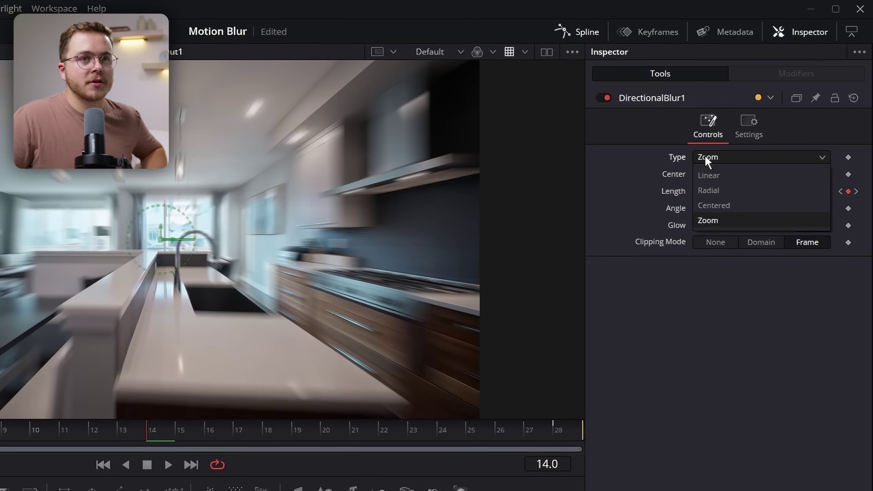
{"action": "left_click", "coordinate": [716, 176]}
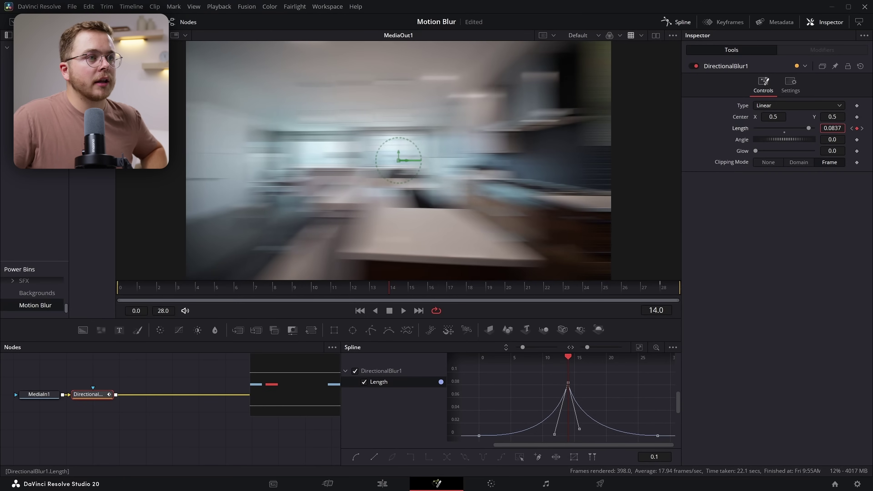
{"action": "left_click_drag", "start_coordinate": [809, 128], "coordinate": [791, 128]}
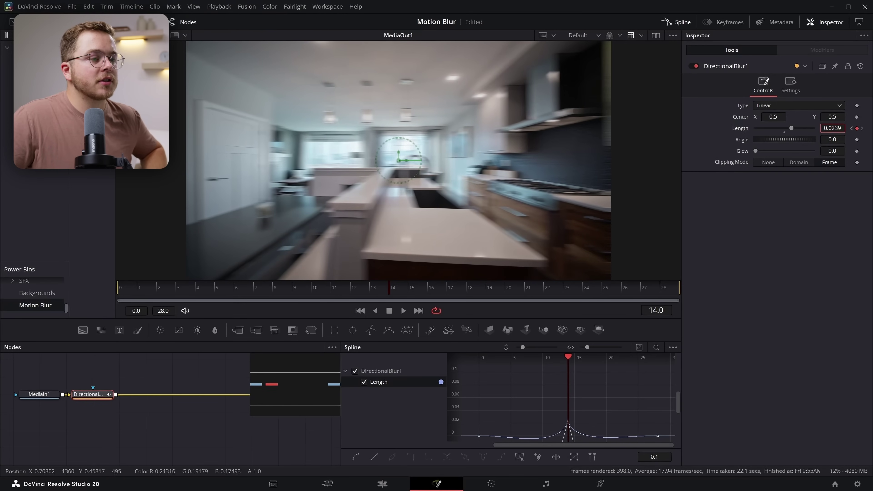
Play the transition from 01:00:05:23 and scrub the middle cut to check the blur.
{"action": "left_click", "coordinate": [366, 273]}
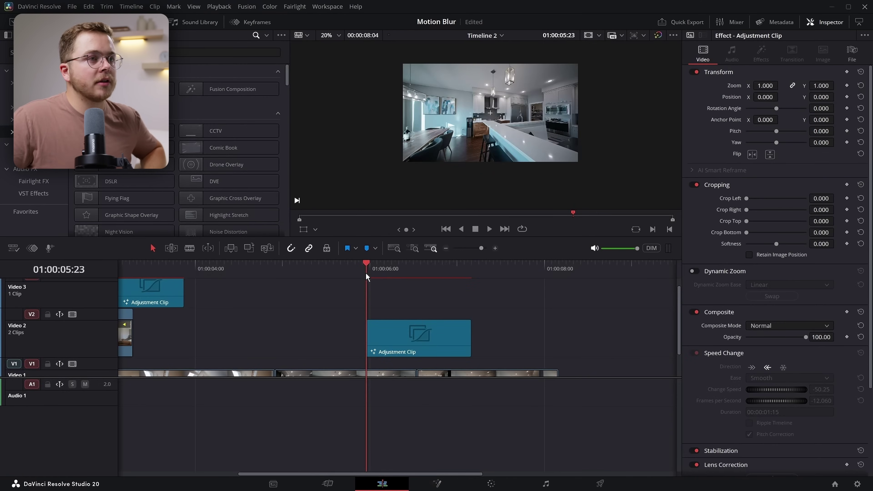
{"action": "key", "text": "space"}
{"action": "left_click", "coordinate": [366, 274]}
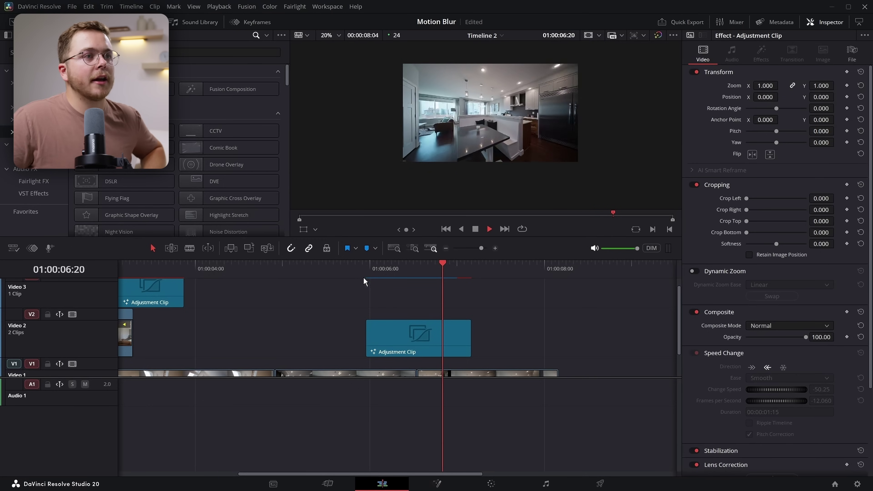
{"action": "key", "text": "space"}
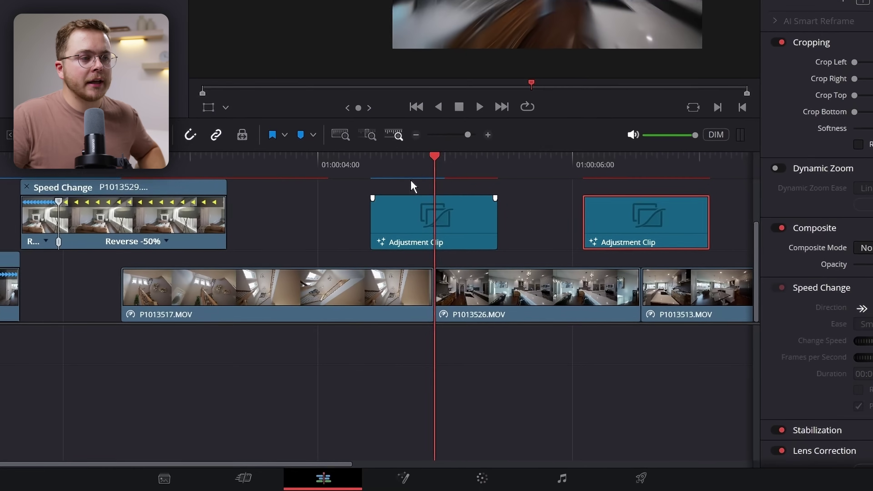
{"action": "left_click", "coordinate": [447, 266]}
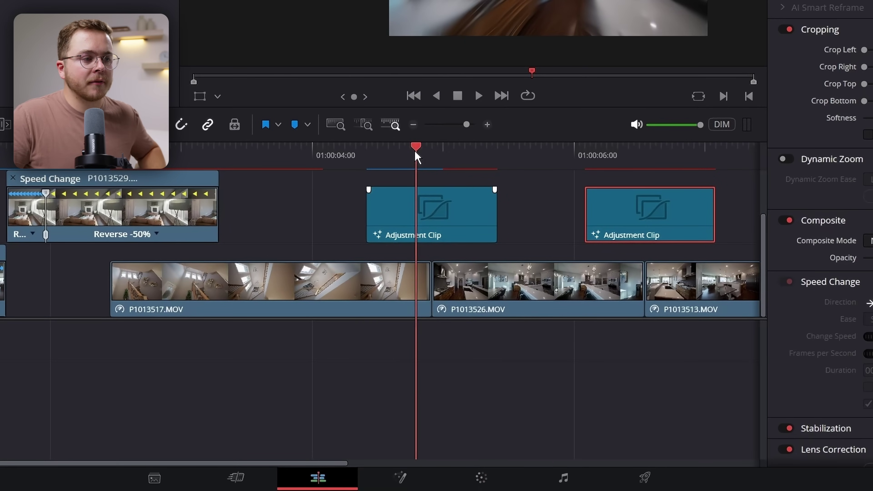
{"action": "left_click_drag", "start_coordinate": [415, 151], "coordinate": [499, 172]}
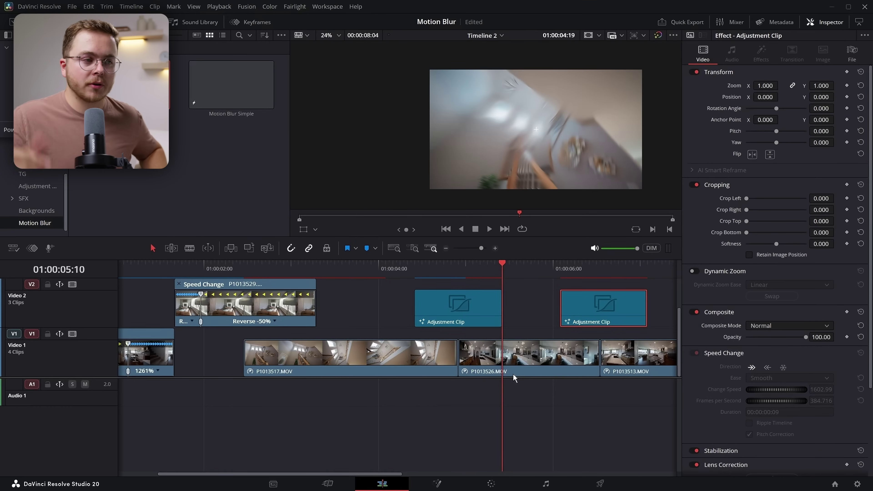
Trim both edges of the middle adjustment clip inward around the cut into P1013526.MOV.
{"action": "left_click", "coordinate": [415, 307]}
{"action": "left_click_drag", "start_coordinate": [415, 307], "coordinate": [435, 309]}
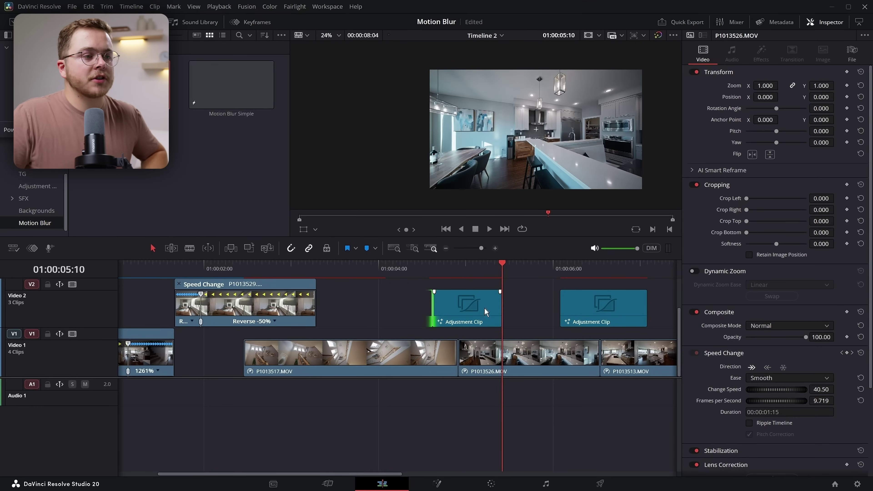
{"action": "left_click_drag", "start_coordinate": [498, 302], "coordinate": [483, 302]}
{"action": "left_click", "coordinate": [465, 273]}
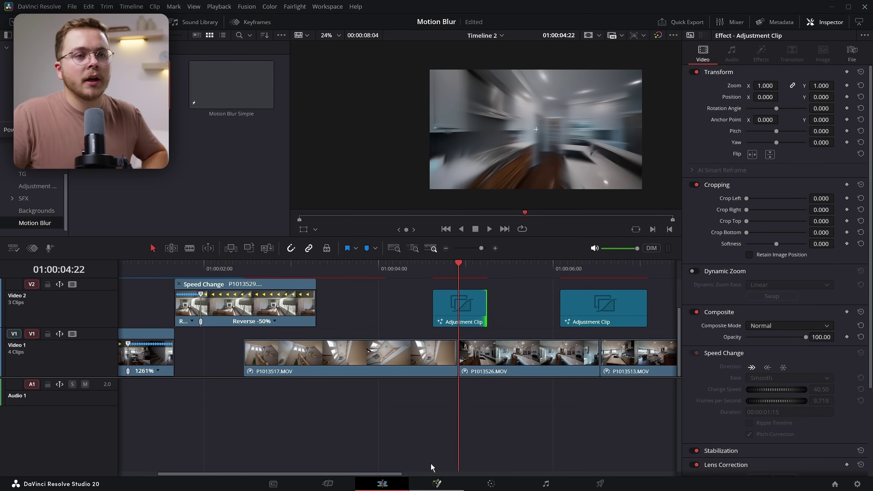
Move the last Scale keyframe back to frame 24 in Fusion's spline editor, then return to Edit.
{"action": "left_click", "coordinate": [436, 483]}
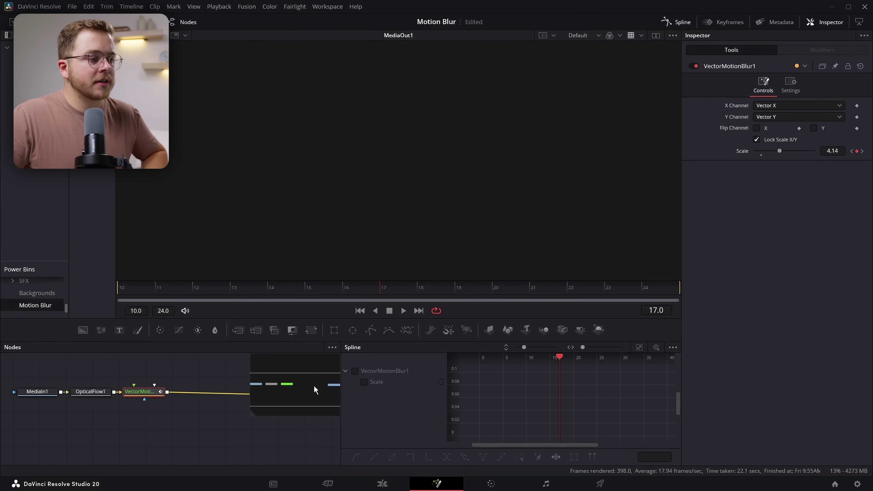
{"action": "left_click", "coordinate": [380, 384]}
{"action": "left_click", "coordinate": [639, 348]}
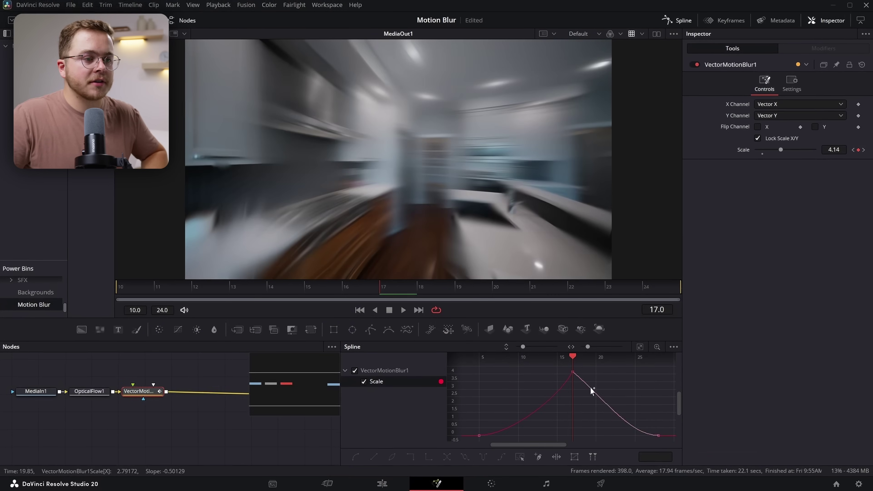
{"action": "left_click", "coordinate": [240, 291]}
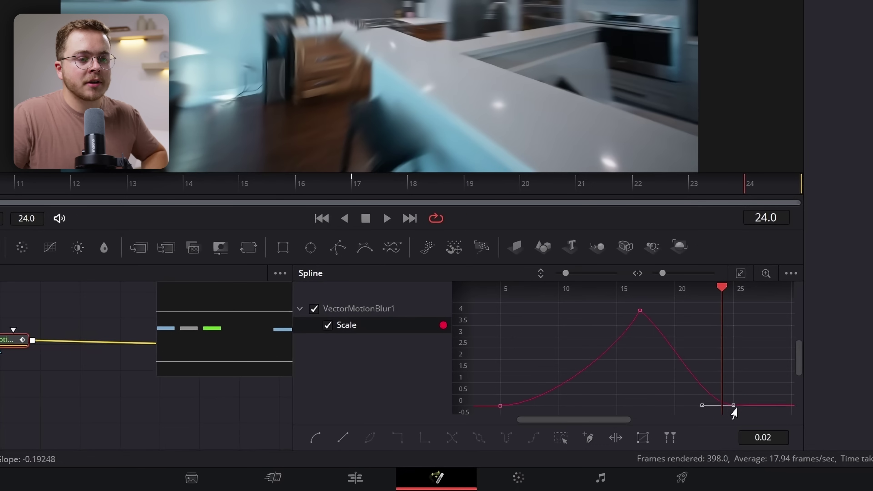
{"action": "left_click_drag", "start_coordinate": [734, 406], "coordinate": [722, 404]}
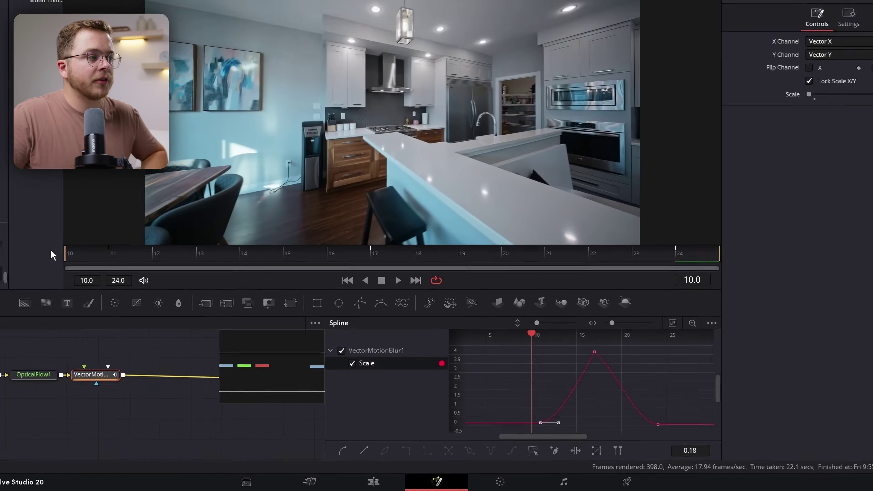
{"action": "left_click", "coordinate": [355, 478]}
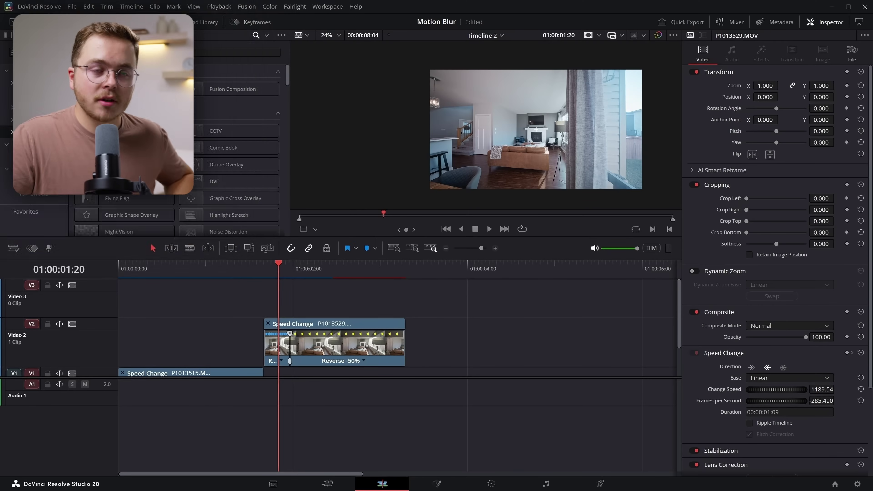
Add an adjustment clip on a new Video 3 track, trimmed around the speed-change cut.
{"action": "left_click_drag", "start_coordinate": [106, 86], "coordinate": [203, 295]}
{"action": "left_click_drag", "start_coordinate": [633, 291], "coordinate": [325, 292]}
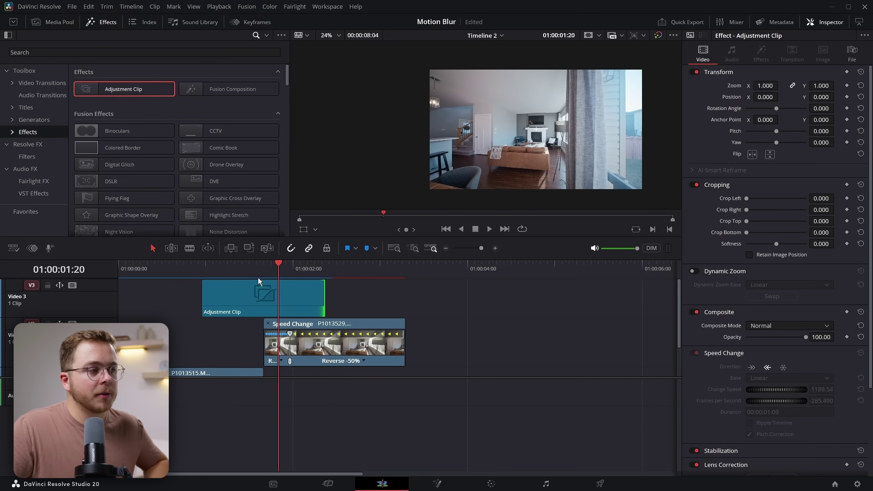
{"action": "left_click_drag", "start_coordinate": [207, 300], "coordinate": [225, 299]}
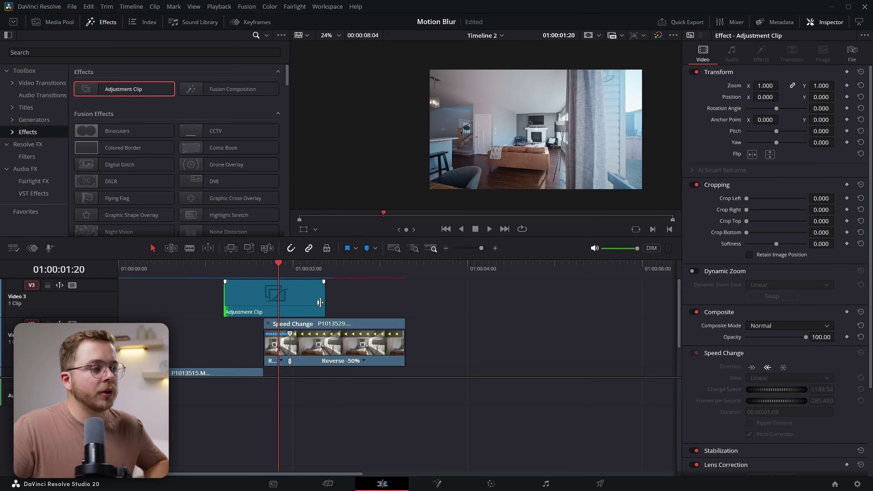
{"action": "left_click_drag", "start_coordinate": [298, 307], "coordinate": [293, 309]}
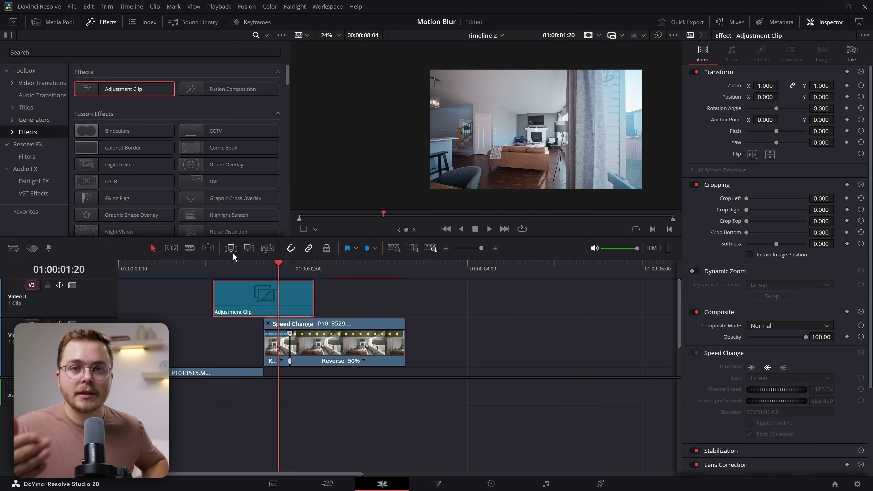
{"action": "left_click", "coordinate": [266, 268]}
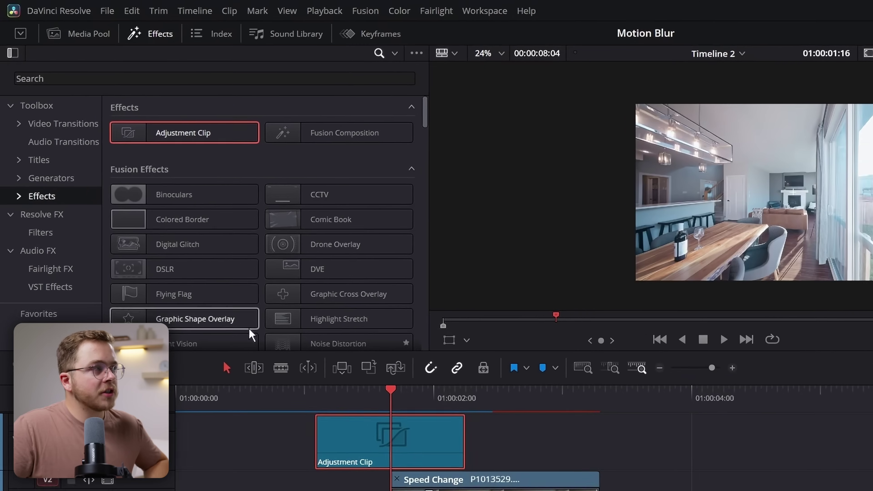
Apply Motion Blur Pro from the effects library to the Video 3 adjustment clip.
{"action": "left_click", "coordinate": [88, 82]}
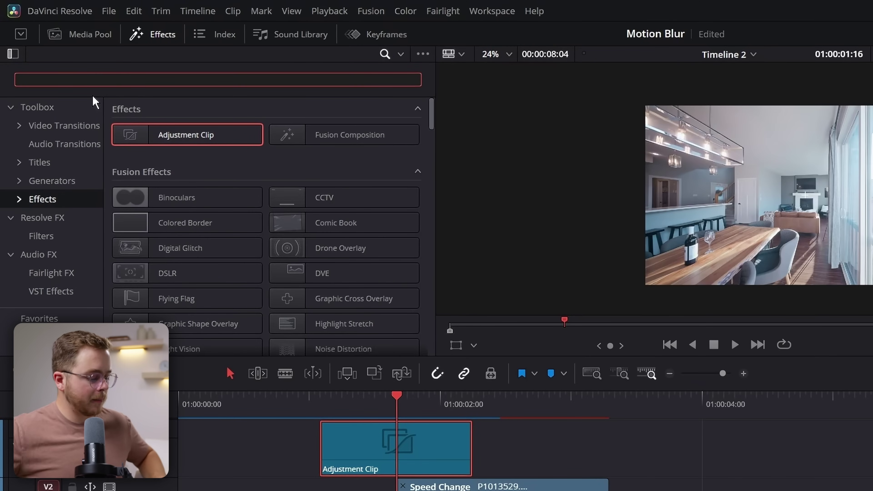
{"action": "type", "text": "motion"}
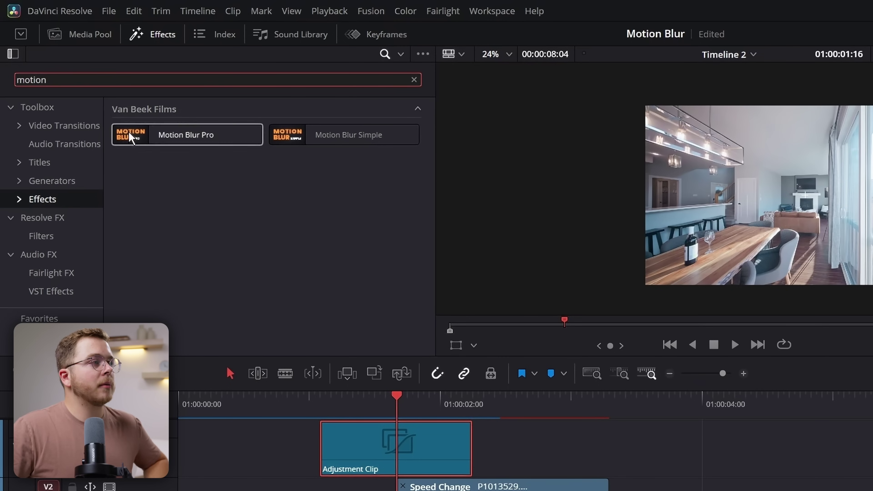
{"action": "left_click_drag", "start_coordinate": [142, 139], "coordinate": [378, 462]}
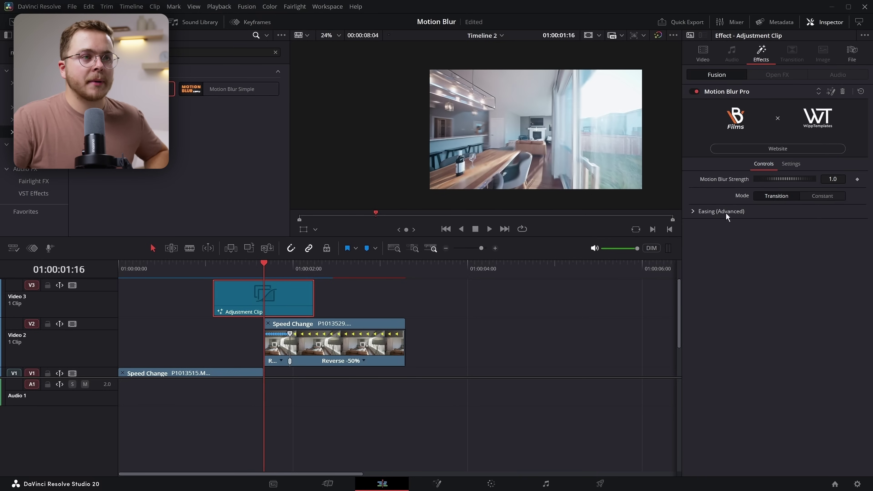
Sharpen the Motion Blur Pro easing peak to In 0.5, Out 1.0 and set strength 1.542.
{"action": "left_click", "coordinate": [693, 212]}
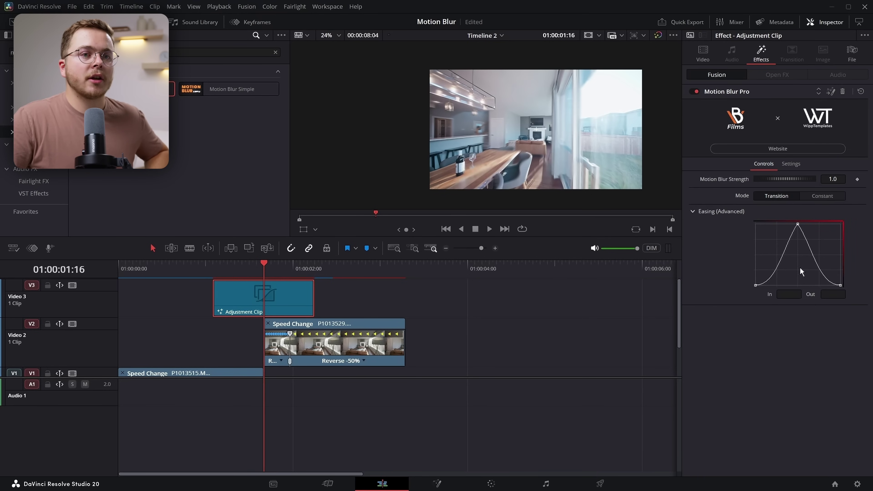
{"action": "left_click", "coordinate": [797, 225]}
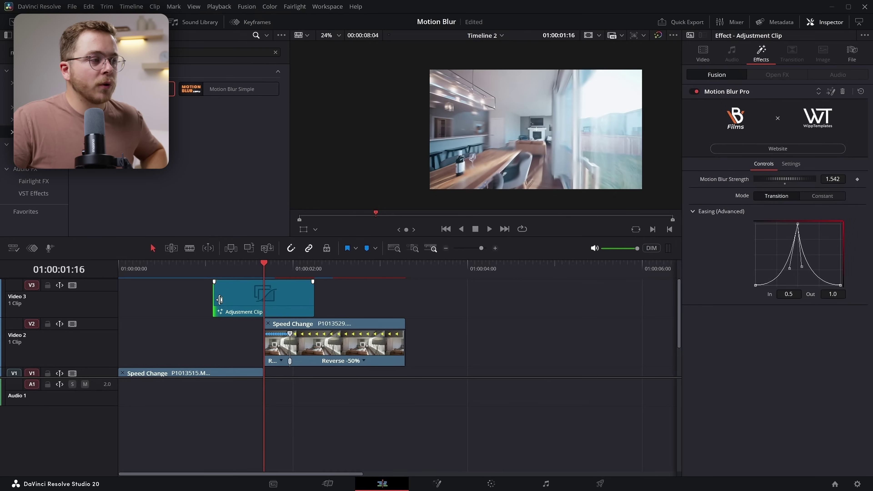
Extend the V3 adjustment clip earlier and later across the cut, then play the blurred transition.
{"action": "left_click_drag", "start_coordinate": [221, 299], "coordinate": [192, 300]}
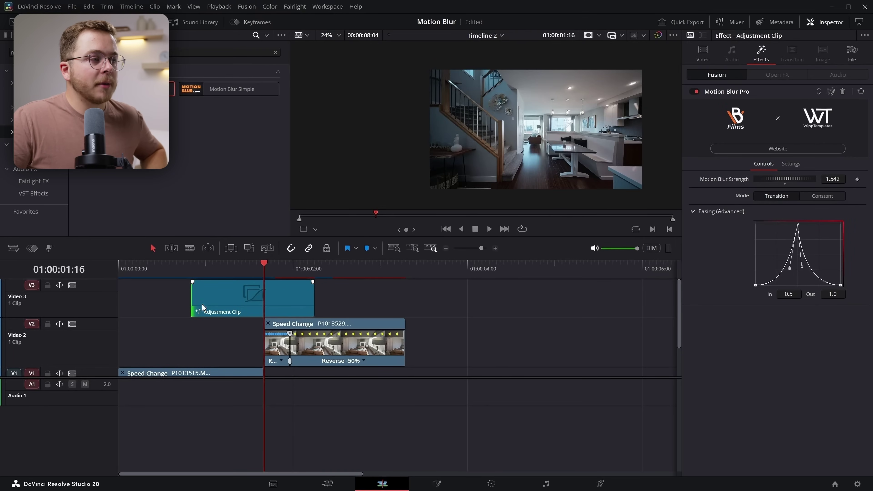
{"action": "left_click_drag", "start_coordinate": [313, 295], "coordinate": [331, 296]}
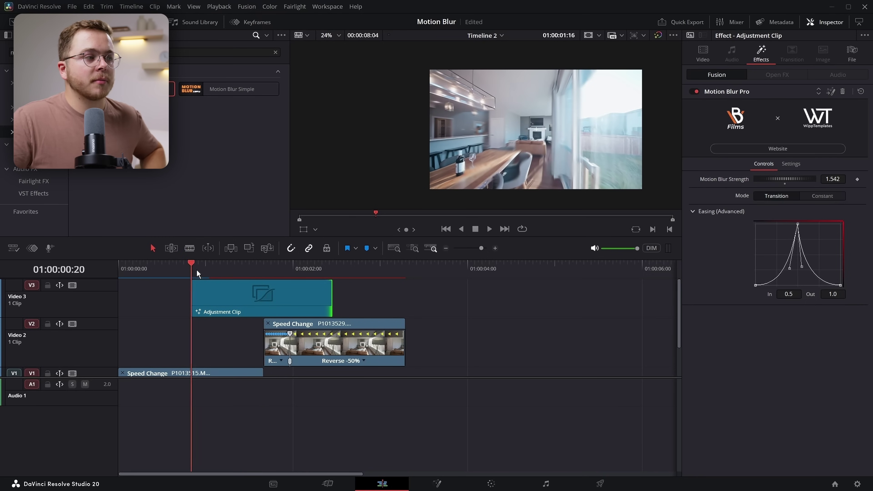
{"action": "key", "text": "space"}
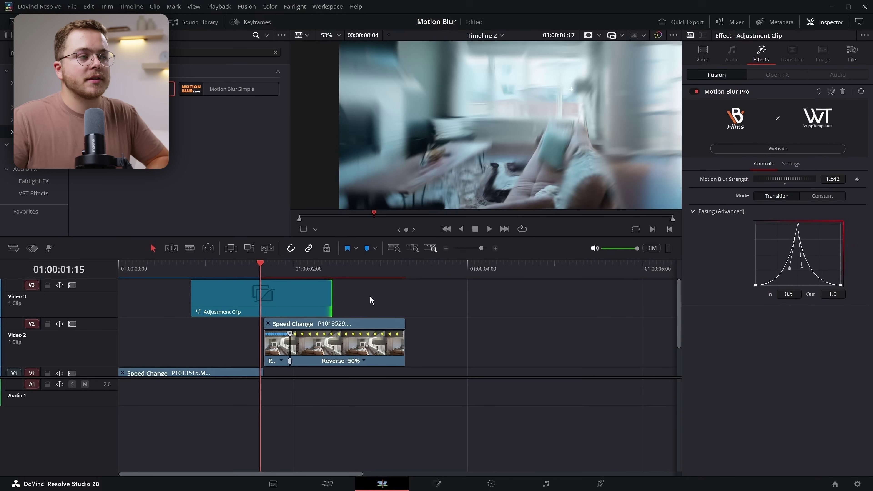
{"action": "left_click", "coordinate": [230, 304]}
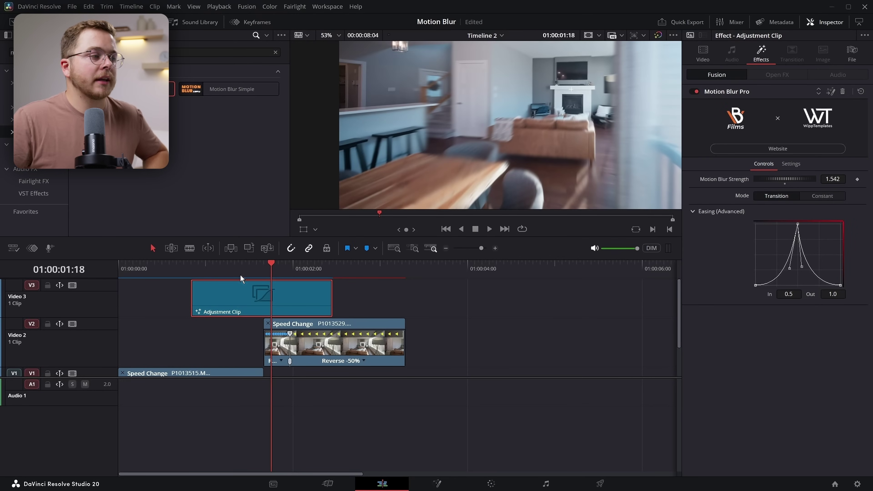
Move the adjustment clip to the timeline start and set Motion Blur Pro to Constant, Animation Length 0.0.
{"action": "left_click_drag", "start_coordinate": [240, 297], "coordinate": [111, 302]}
{"action": "left_click_drag", "start_coordinate": [260, 306], "coordinate": [264, 305]}
{"action": "left_click", "coordinate": [246, 304]}
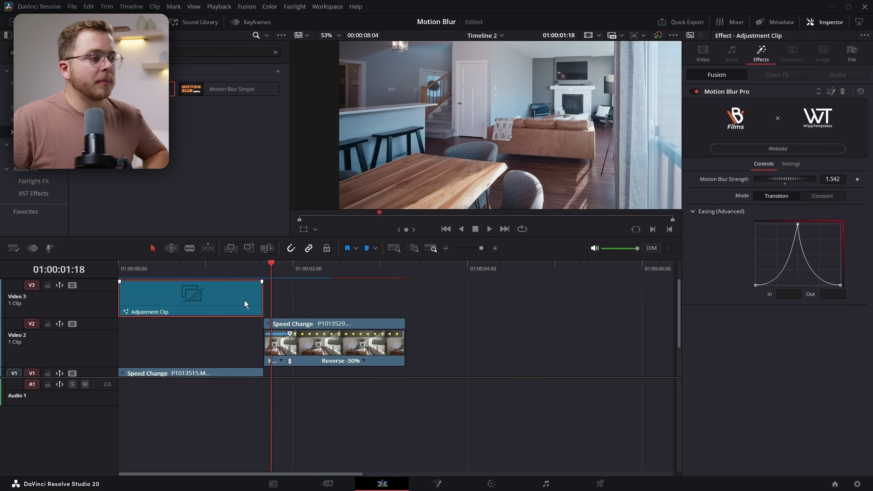
{"action": "left_click", "coordinate": [192, 277]}
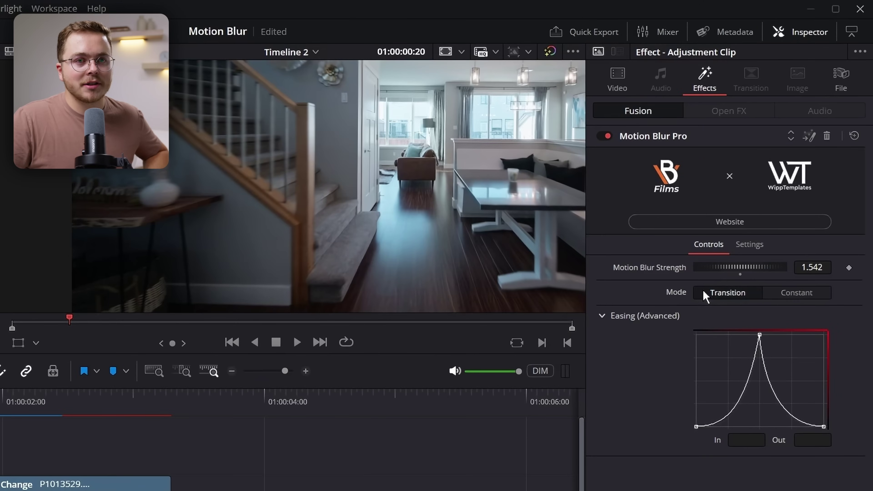
{"action": "left_click", "coordinate": [789, 297]}
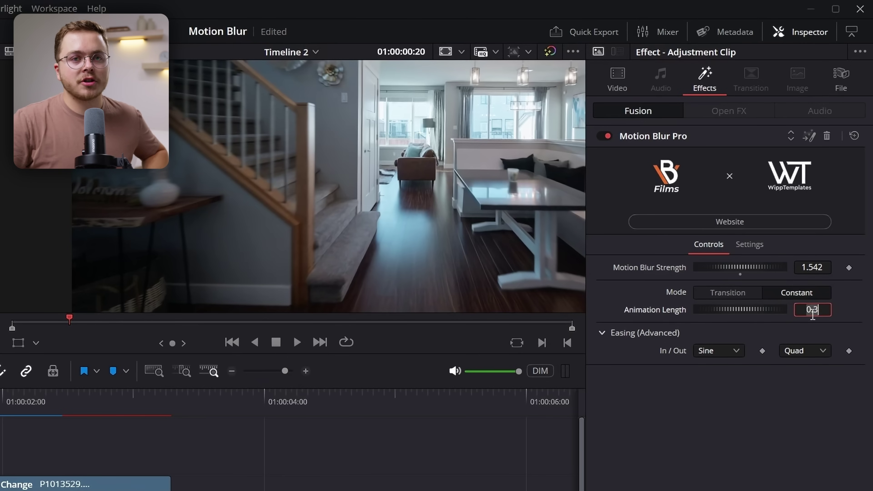
{"action": "key", "text": "Tab"}
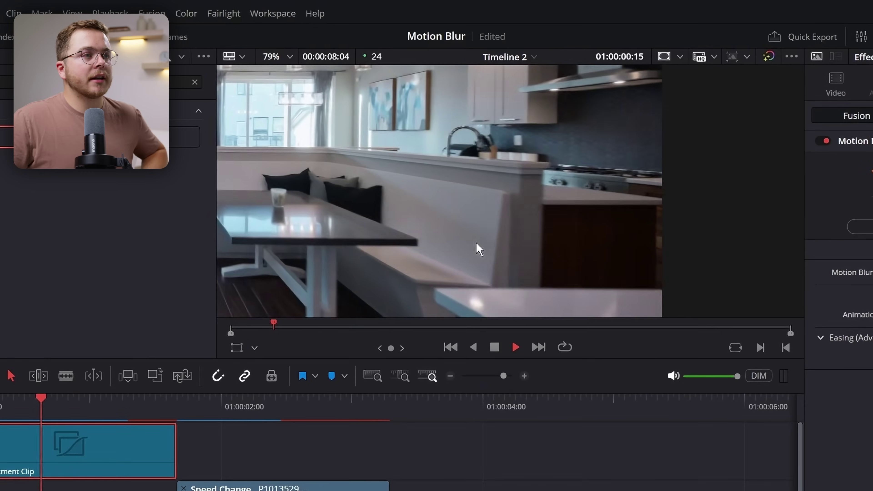
{"action": "scroll", "coordinate": [462, 222], "scroll_direction": "up", "scroll_amount": 10}
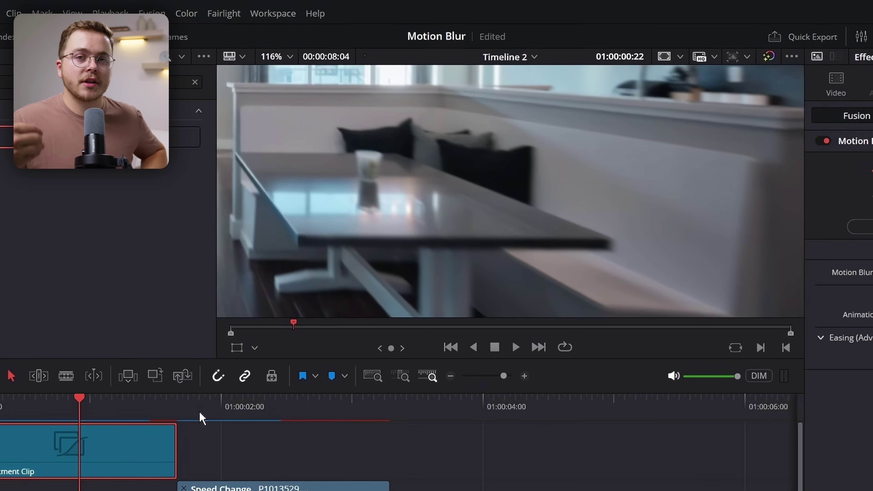
{"action": "left_click_drag", "start_coordinate": [147, 416], "coordinate": [130, 430]}
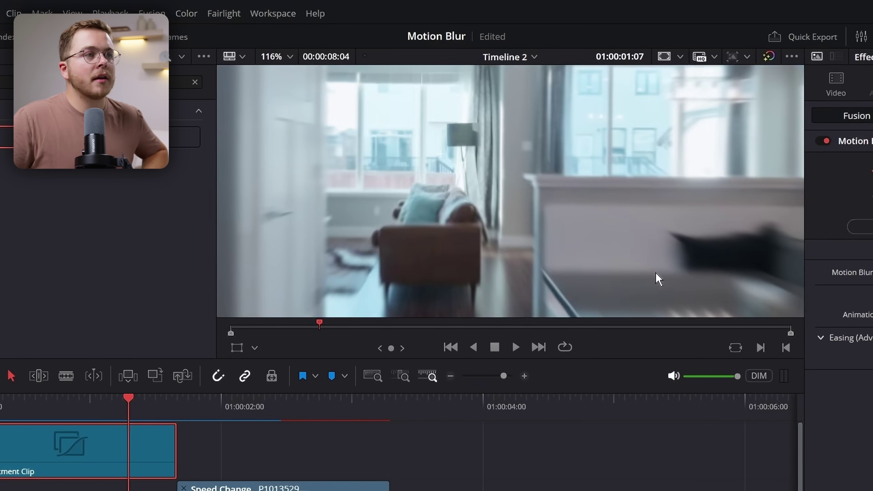
{"action": "key", "text": "Home"}
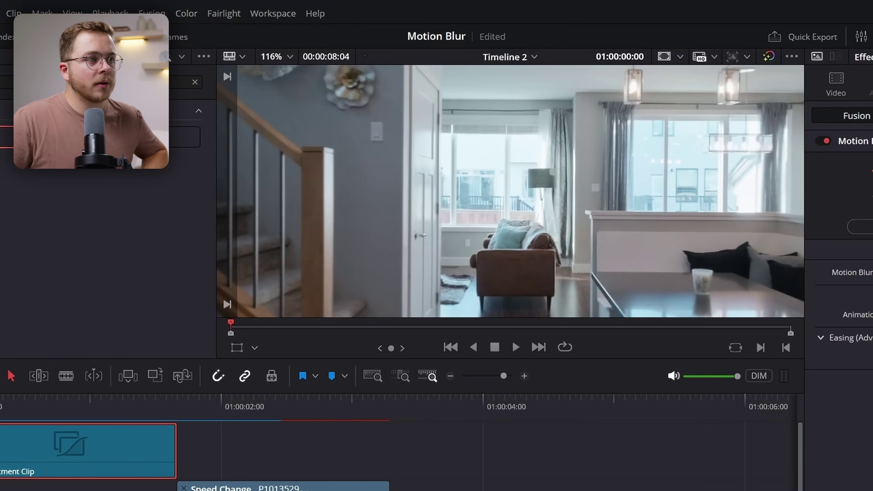
{"action": "key", "text": "space"}
{"action": "key", "text": "space"}
{"action": "scroll", "coordinate": [230, 255], "scroll_direction": "up", "scroll_amount": 4}
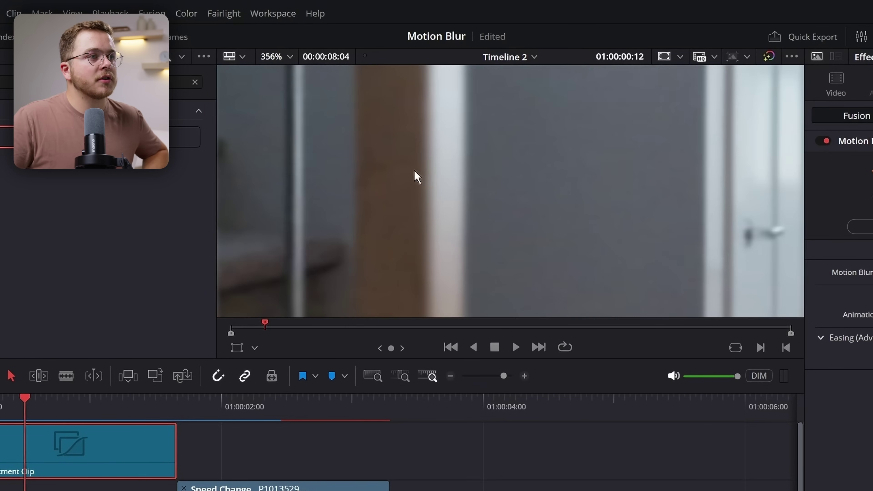
{"action": "scroll", "coordinate": [444, 201], "scroll_direction": "down", "scroll_amount": 2}
{"action": "scroll", "coordinate": [443, 201], "scroll_direction": "down", "scroll_amount": 1}
{"action": "left_click_drag", "start_coordinate": [103, 402], "coordinate": [161, 403]}
{"action": "scroll", "coordinate": [513, 238], "scroll_direction": "down", "scroll_amount": 4}
{"action": "scroll", "coordinate": [497, 191], "scroll_direction": "up", "scroll_amount": 3}
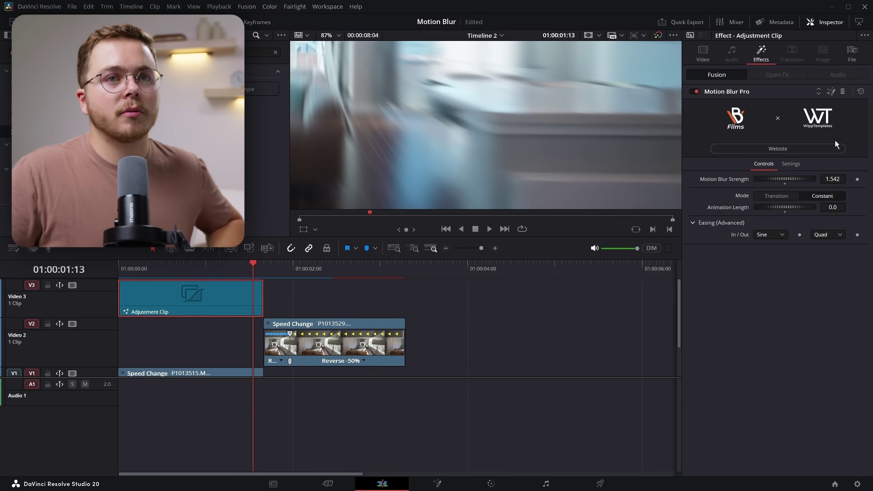
Delete Motion Blur Pro and shift the shortened adjustment clip over the reversed clip's end.
{"action": "left_click", "coordinate": [847, 90]}
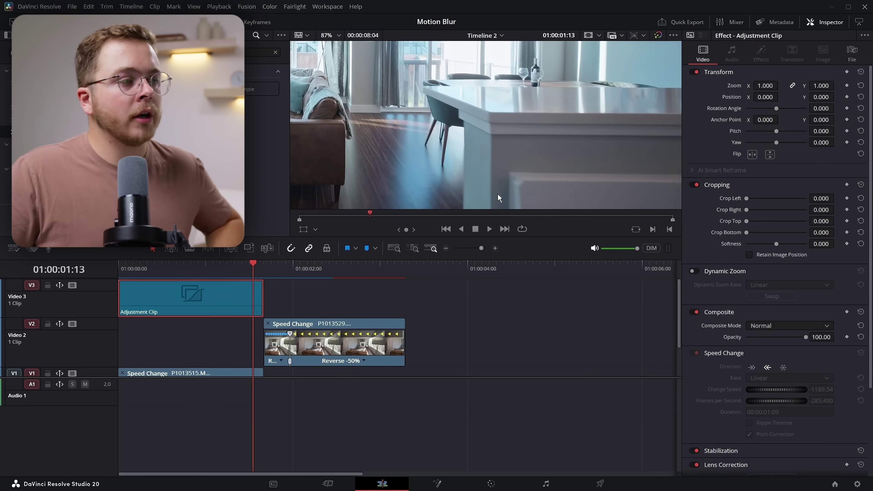
{"action": "left_click_drag", "start_coordinate": [188, 298], "coordinate": [403, 294]}
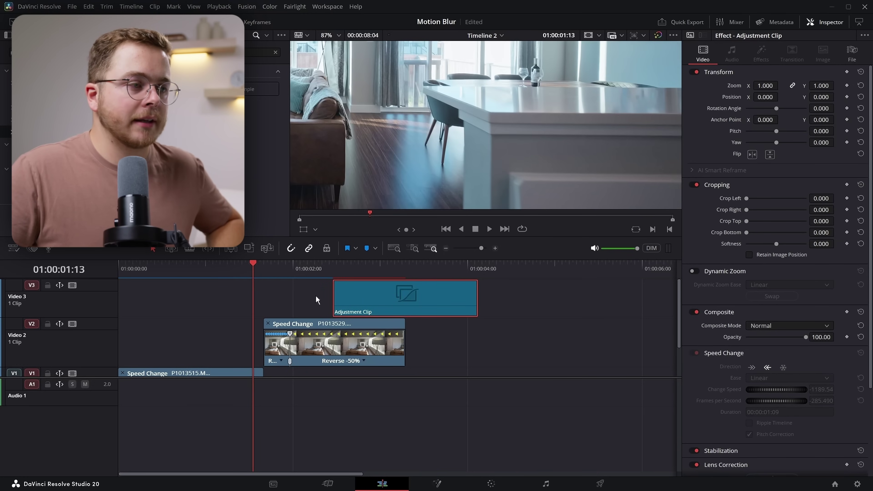
{"action": "left_click_drag", "start_coordinate": [474, 296], "coordinate": [436, 305]}
Apply Motion Blur Simple to the adjustment clip at 01:00:03:07.
{"action": "left_click", "coordinate": [406, 272]}
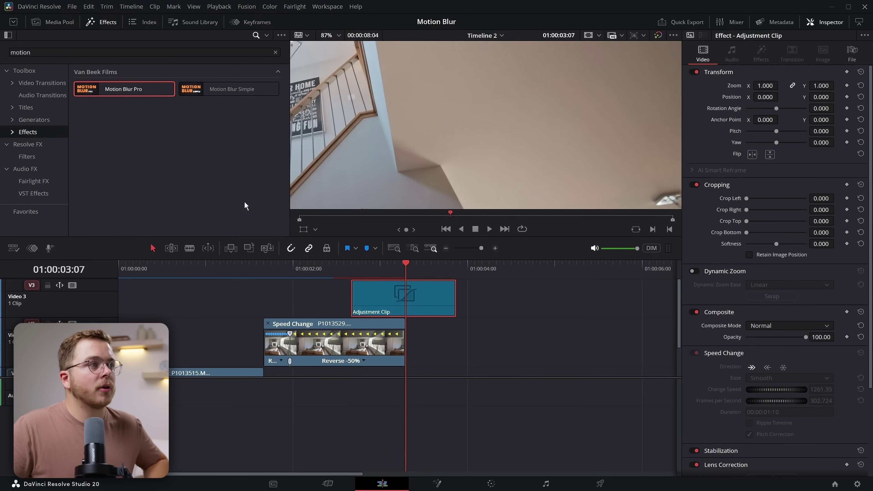
{"action": "left_click_drag", "start_coordinate": [366, 134], "coordinate": [397, 294]}
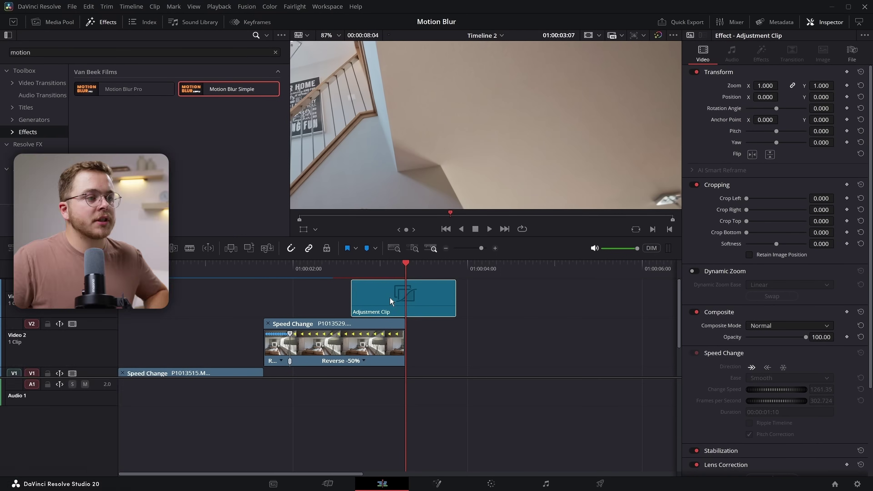
{"action": "scroll", "coordinate": [485, 109], "scroll_direction": "up", "scroll_amount": 5}
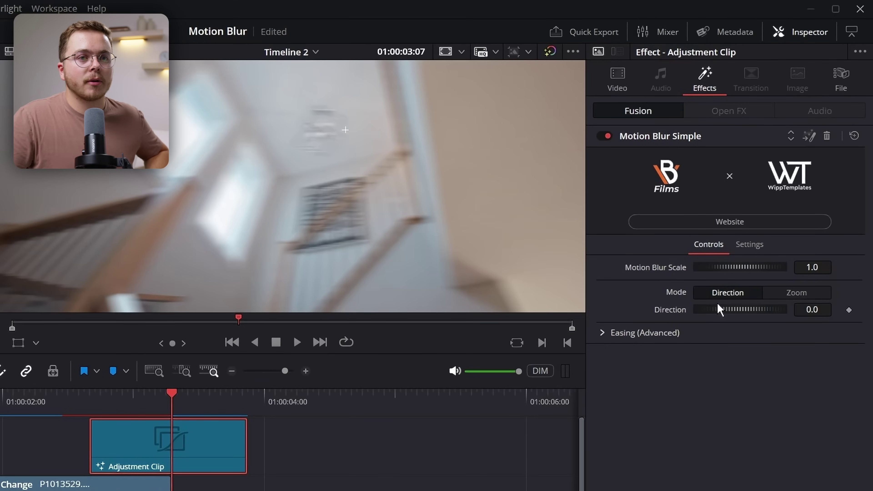
Switch Motion Blur Simple to Zoom mode and raise Motion Blur Scale to 2.703.
{"action": "left_click", "coordinate": [798, 292]}
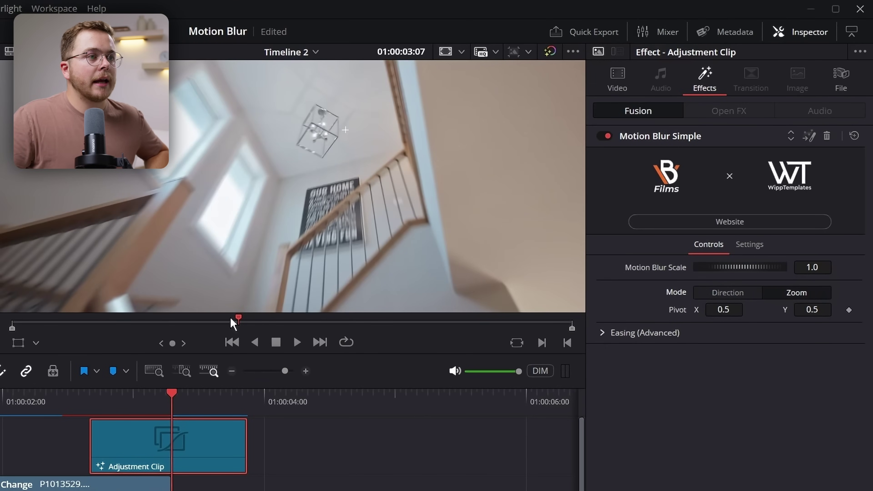
{"action": "mouse_move", "coordinate": [233, 323]}
{"action": "left_mouse_down"}
{"action": "mouse_move", "coordinate": [203, 324]}
{"action": "mouse_move", "coordinate": [217, 323]}
{"action": "left_mouse_up"}
{"action": "left_click", "coordinate": [602, 333]}
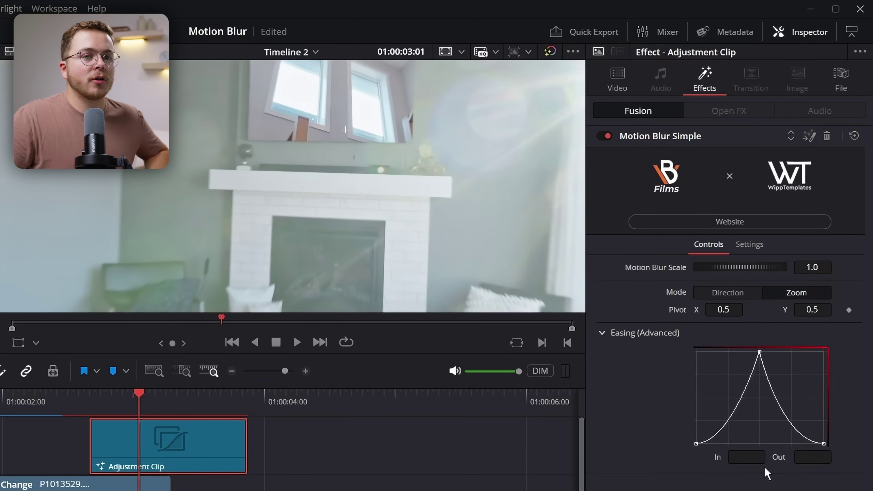
{"action": "left_click_drag", "start_coordinate": [145, 409], "coordinate": [168, 411]}
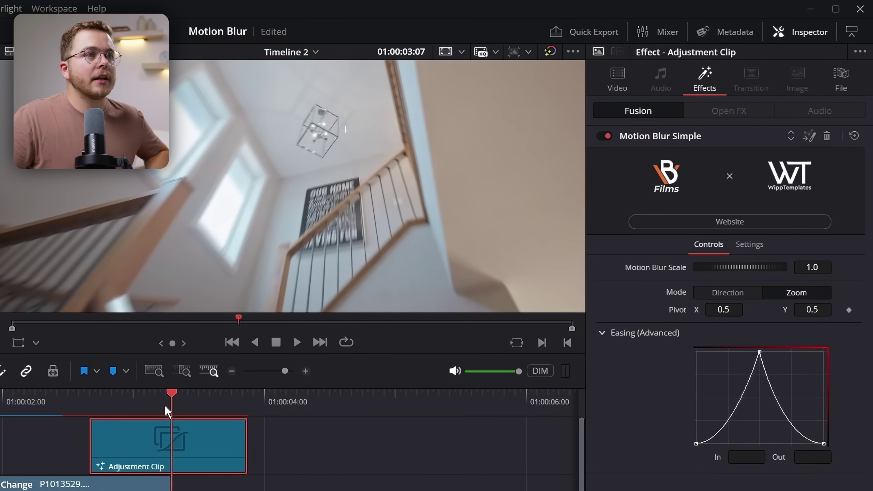
{"action": "left_click_drag", "start_coordinate": [727, 277], "coordinate": [762, 275]}
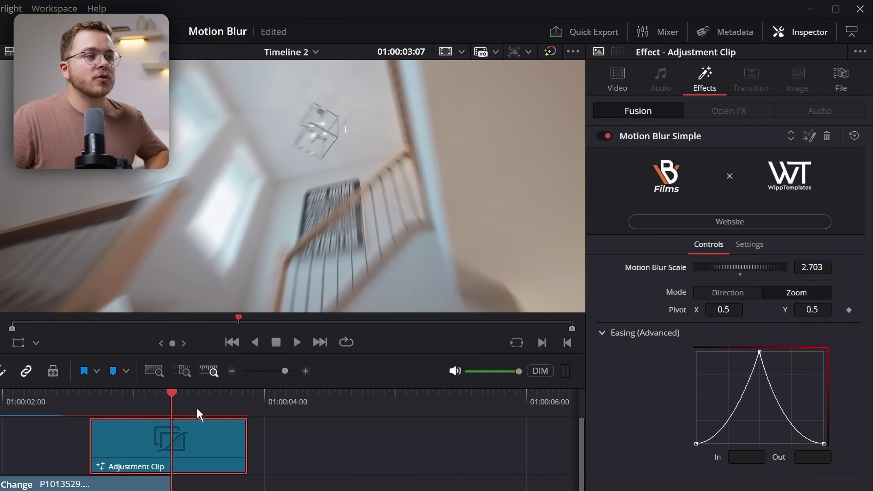
Play the zoom-blurred transition from just before the cut, twice.
{"action": "left_click", "coordinate": [119, 404]}
{"action": "key", "text": "space"}
{"action": "key", "text": "space"}
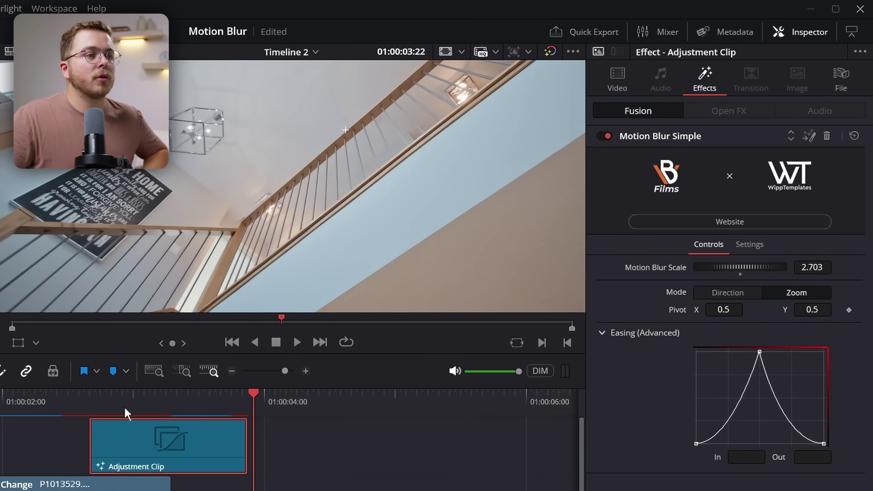
{"action": "left_click", "coordinate": [89, 400]}
{"action": "key", "text": "space"}
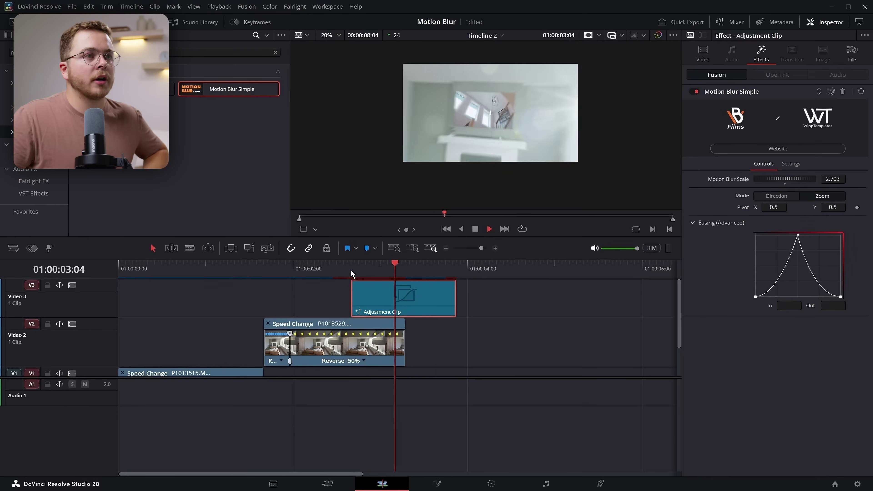
{"action": "key", "text": "space"}
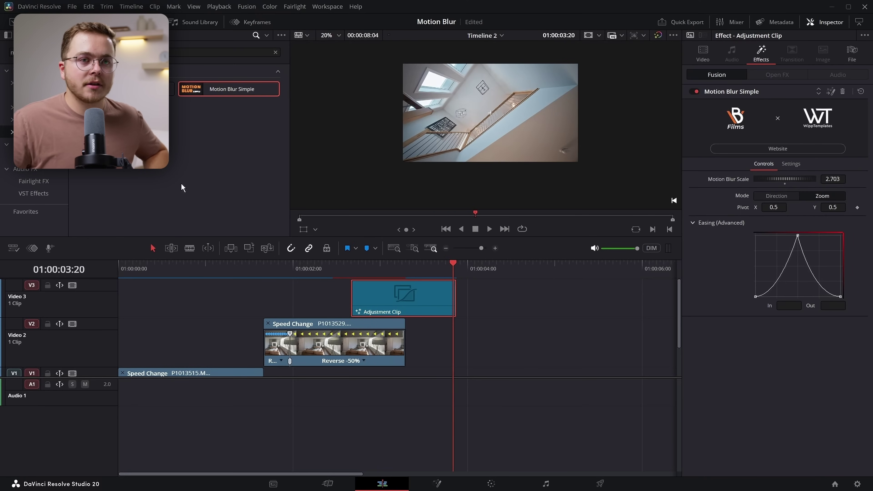
Preview playback from the later cut near 6 seconds.
{"action": "scroll", "coordinate": [312, 308], "scroll_direction": "down", "scroll_amount": 2}
{"action": "scroll", "coordinate": [312, 308], "scroll_direction": "right", "scroll_amount": 6}
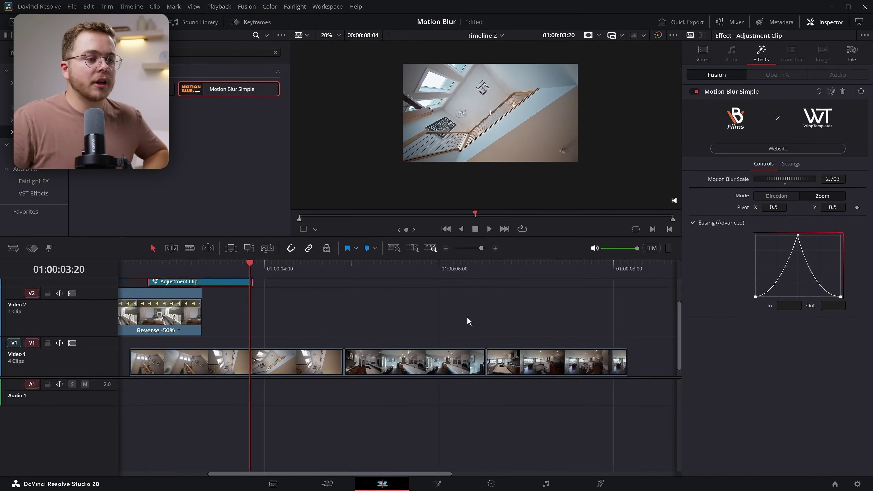
{"action": "left_click", "coordinate": [443, 268]}
{"action": "key", "text": "space"}
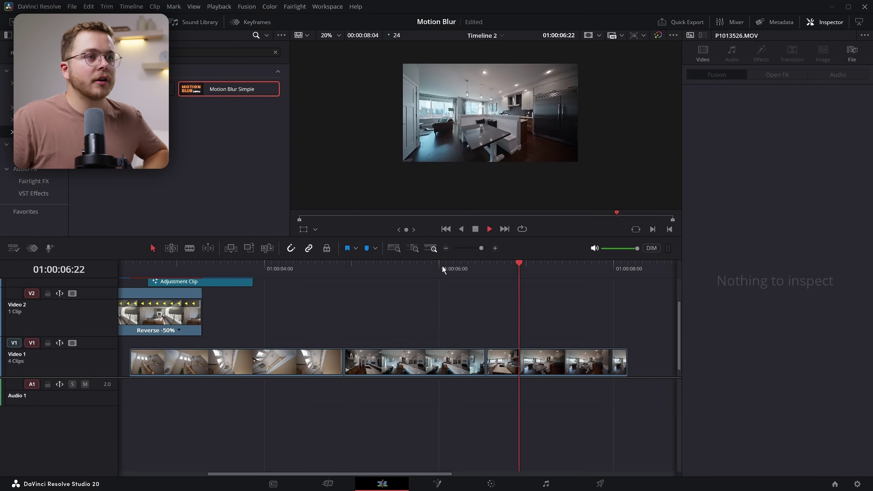
{"action": "left_click", "coordinate": [439, 268]}
{"action": "key", "text": "space"}
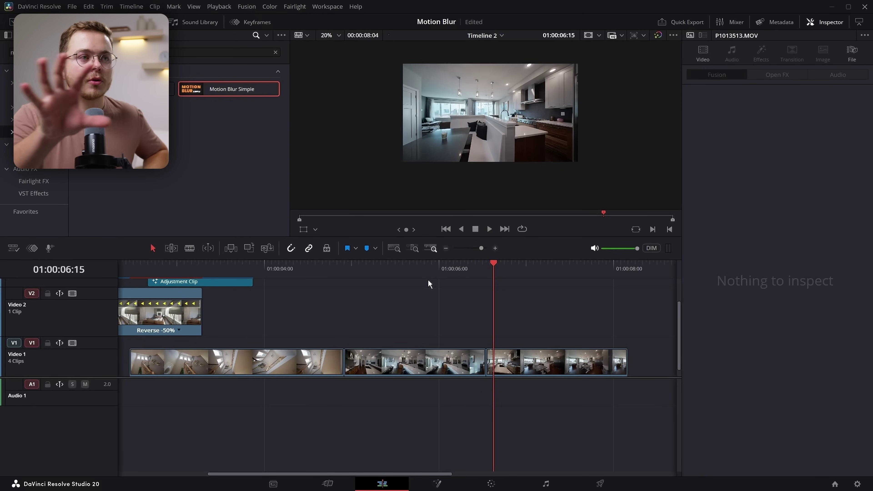
Copy the adjustment clip onto the later cut and move it earlier on Video 2.
{"action": "scroll", "coordinate": [333, 289], "scroll_direction": "up", "scroll_amount": 1}
{"action": "left_click_drag", "start_coordinate": [214, 299], "coordinate": [546, 350]}
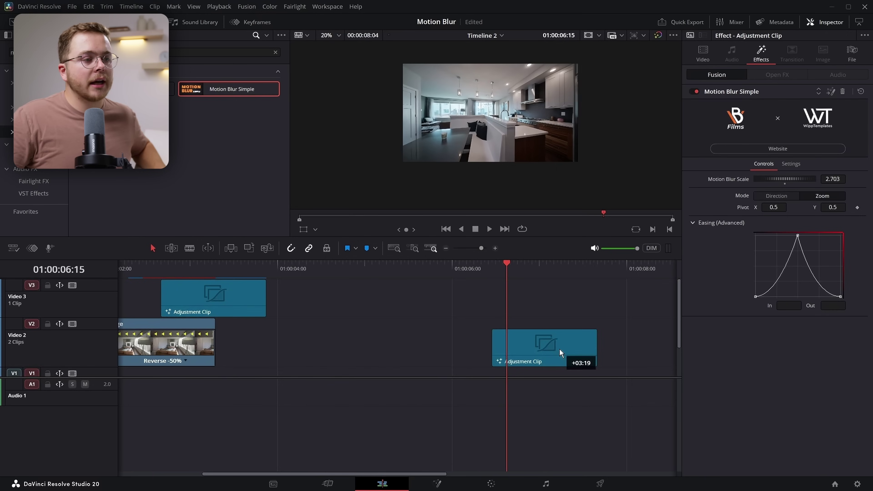
{"action": "scroll", "coordinate": [503, 296], "scroll_direction": "down", "scroll_amount": 1}
{"action": "left_click_drag", "start_coordinate": [504, 297], "coordinate": [452, 312]}
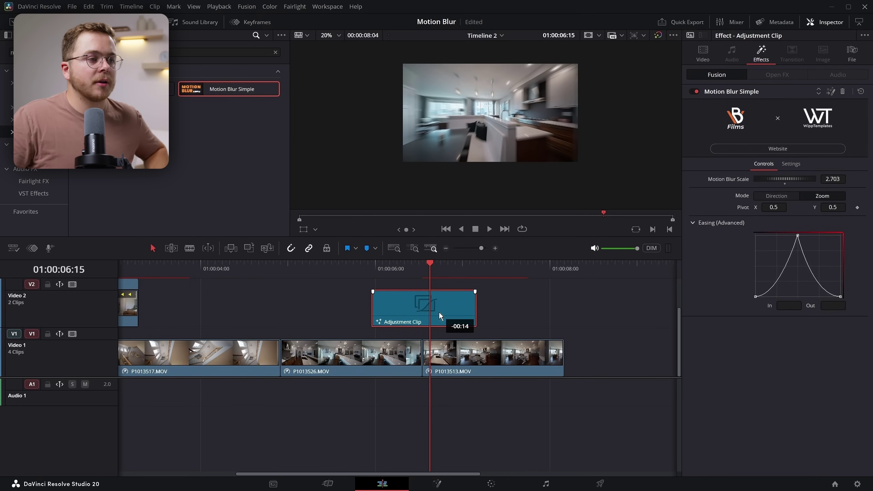
{"action": "left_click", "coordinate": [423, 266]}
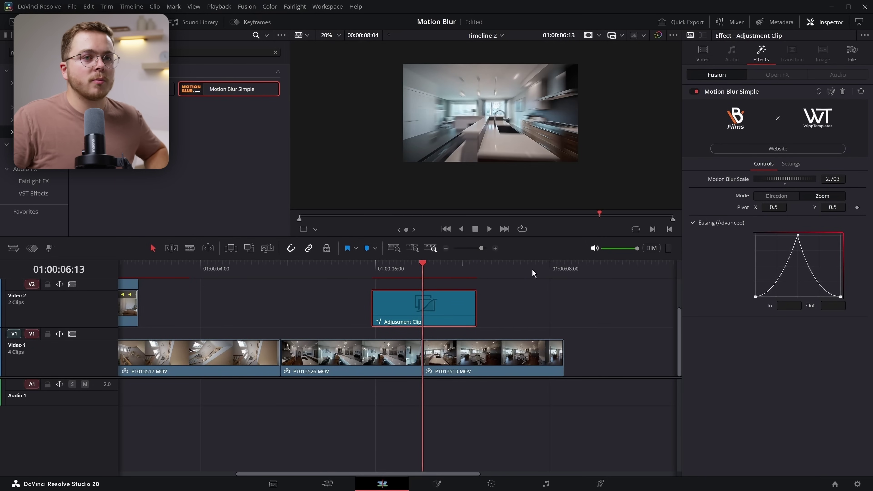
Set the blur to Direction mode with Motion Blur Scale 0.783 and play the transition.
{"action": "left_click", "coordinate": [779, 198]}
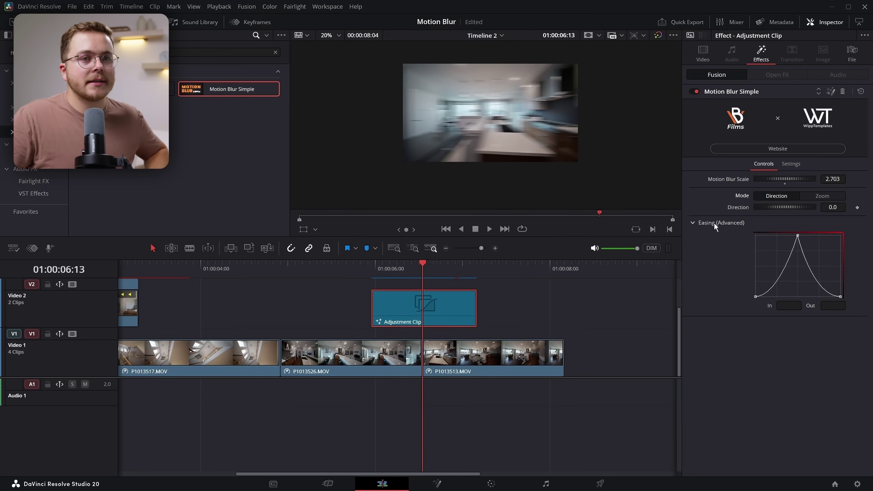
{"action": "left_click_drag", "start_coordinate": [800, 179], "coordinate": [782, 175]}
{"action": "left_click", "coordinate": [365, 273]}
{"action": "key", "text": "space"}
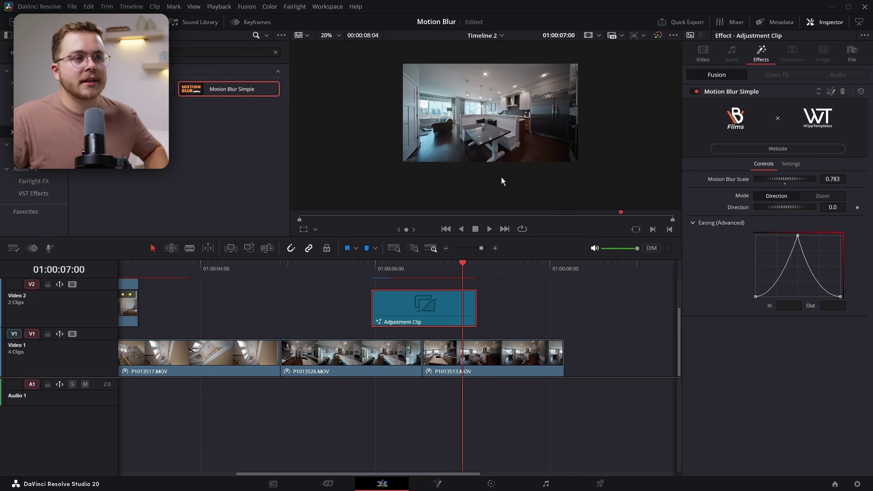
{"action": "scroll", "coordinate": [520, 309], "scroll_direction": "up", "scroll_amount": 2}
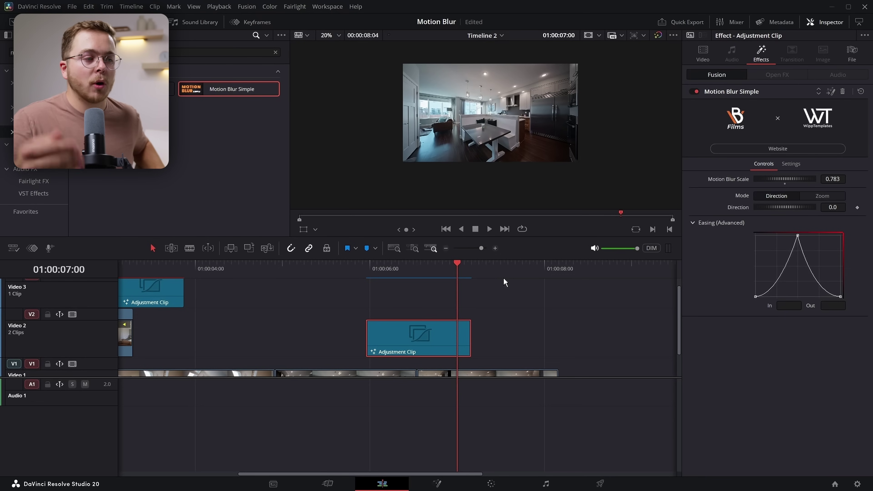
Copy the adjustment clip to Video 3, set Zoom mode with Motion Blur Scale 1.906, and play.
{"action": "left_click_drag", "start_coordinate": [430, 346], "coordinate": [431, 296]}
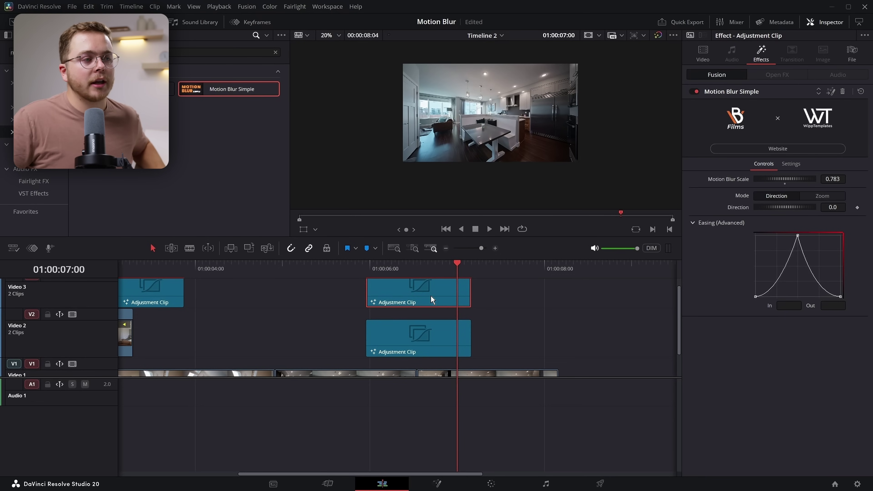
{"action": "left_click", "coordinate": [826, 218]}
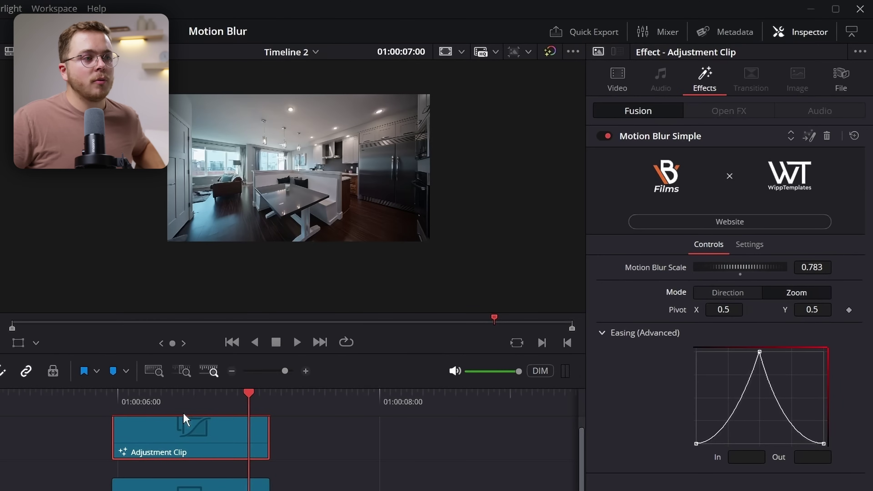
{"action": "left_click", "coordinate": [364, 296]}
{"action": "left_click_drag", "start_coordinate": [717, 269], "coordinate": [739, 269]}
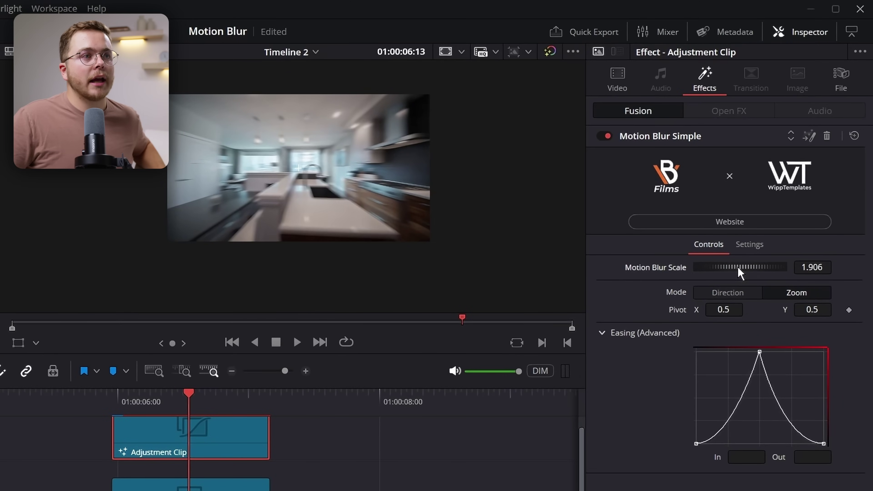
{"action": "left_click", "coordinate": [114, 395]}
{"action": "key", "text": "space"}
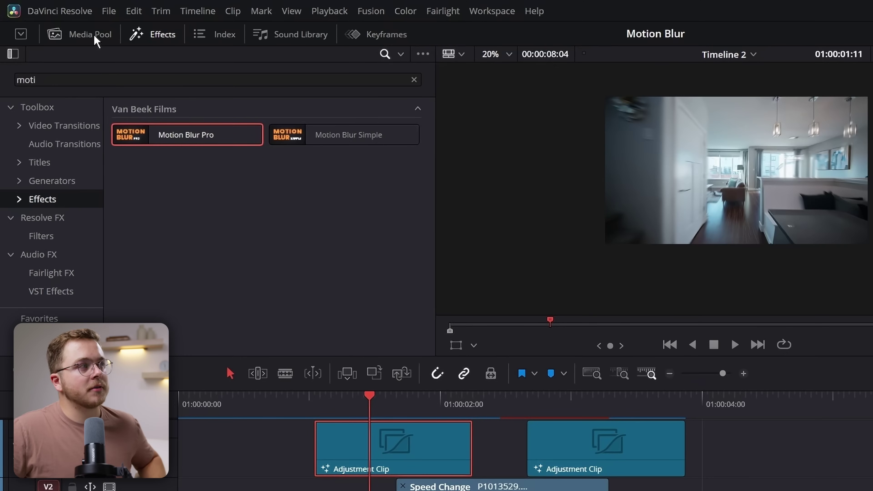
Create a new power bin named 'Motion Blur 2' in the Media Pool.
{"action": "left_click", "coordinate": [95, 36]}
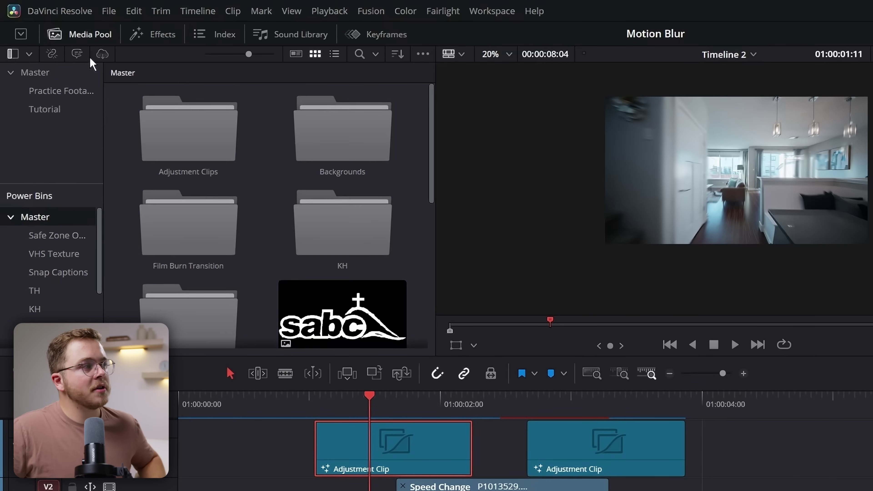
{"action": "scroll", "coordinate": [40, 223], "scroll_direction": "down", "scroll_amount": 3}
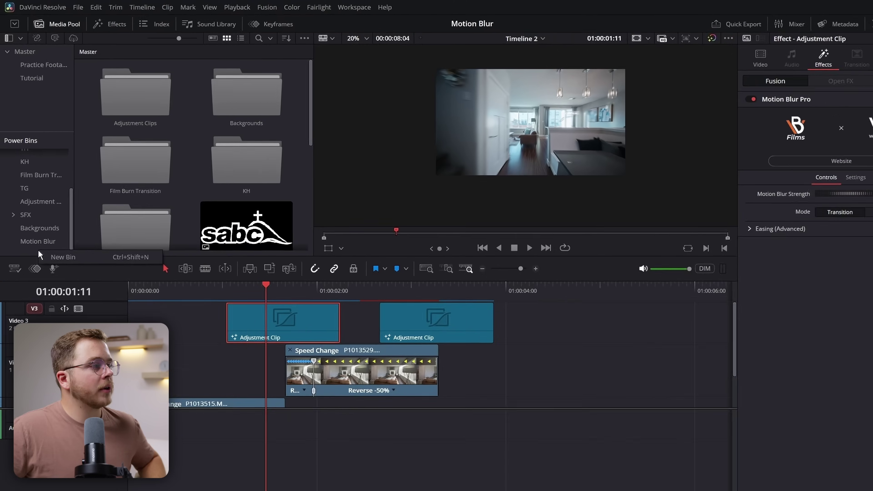
{"action": "key", "text": "ctrl+shift+n"}
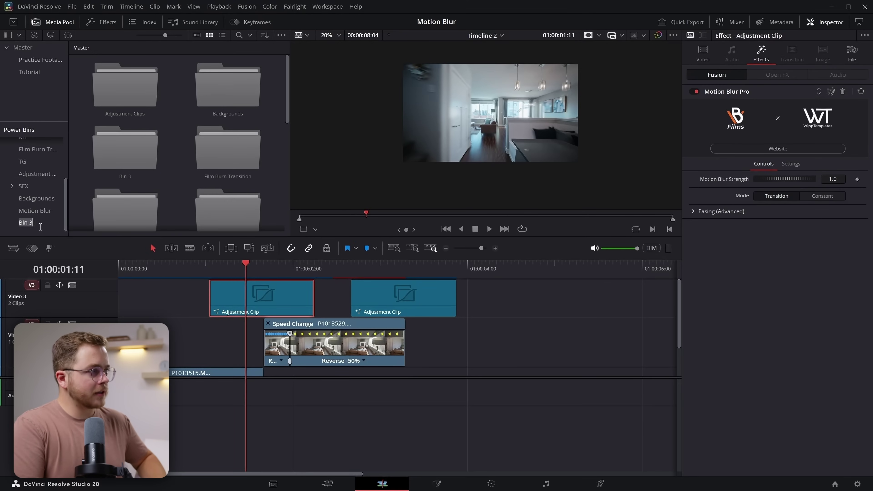
{"action": "type", "text": "Motion Blur"}
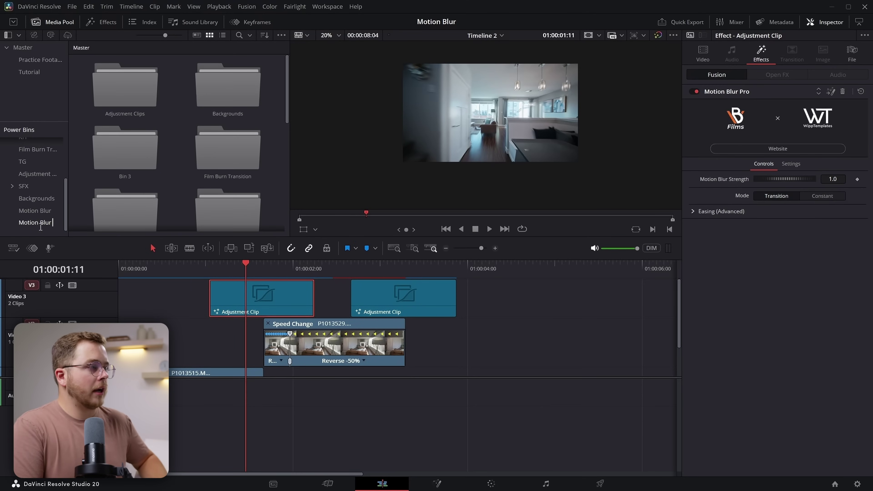
{"action": "type", "text": " 2"}
{"action": "key", "text": "Return"}
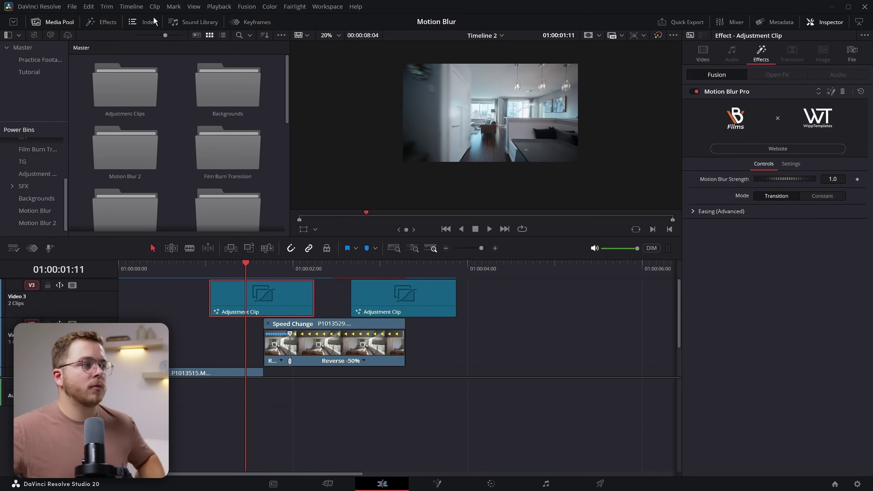
{"action": "left_click", "coordinate": [37, 223]}
Save the first Video 3 adjustment clip into the bin as 'Motion Blur Pro'.
{"action": "left_click", "coordinate": [232, 296]}
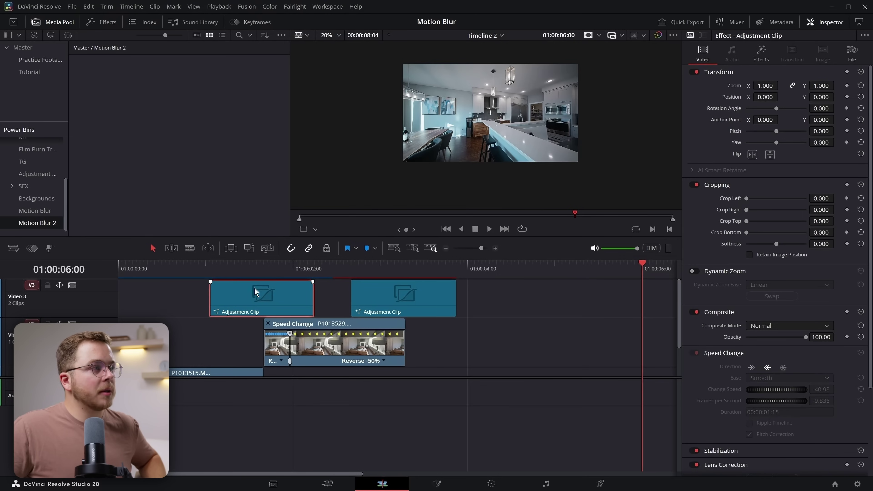
{"action": "left_click_drag", "start_coordinate": [255, 292], "coordinate": [140, 88]}
{"action": "double_click", "coordinate": [132, 115]}
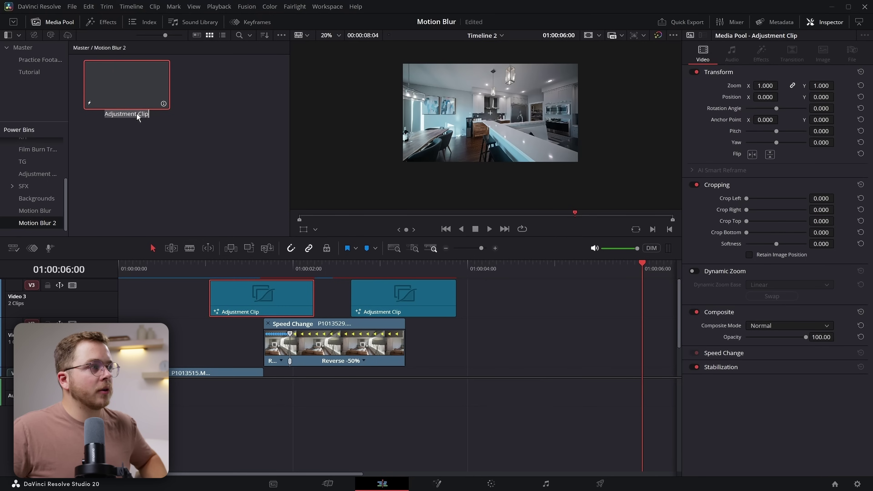
{"action": "type", "text": "Motion B"}
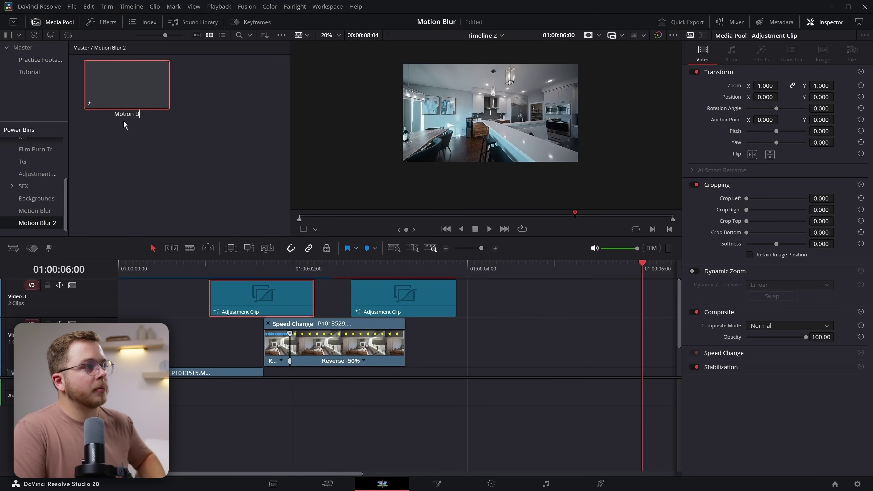
{"action": "type", "text": "lur Pro"}
{"action": "key", "text": "Return"}
Save the second adjustment clip into the bin as 'Motion Blur Simple'.
{"action": "left_click_drag", "start_coordinate": [402, 296], "coordinate": [242, 123]}
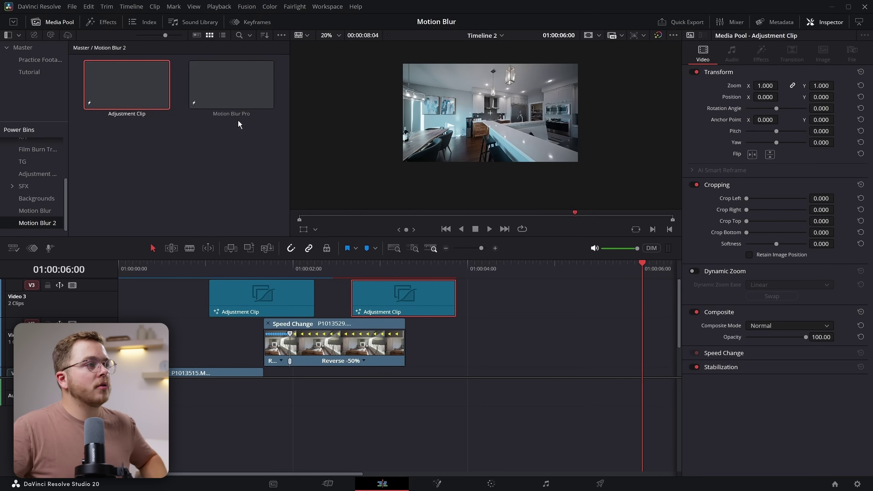
{"action": "double_click", "coordinate": [128, 114]}
{"action": "type", "text": "Motion Blur Simple"}
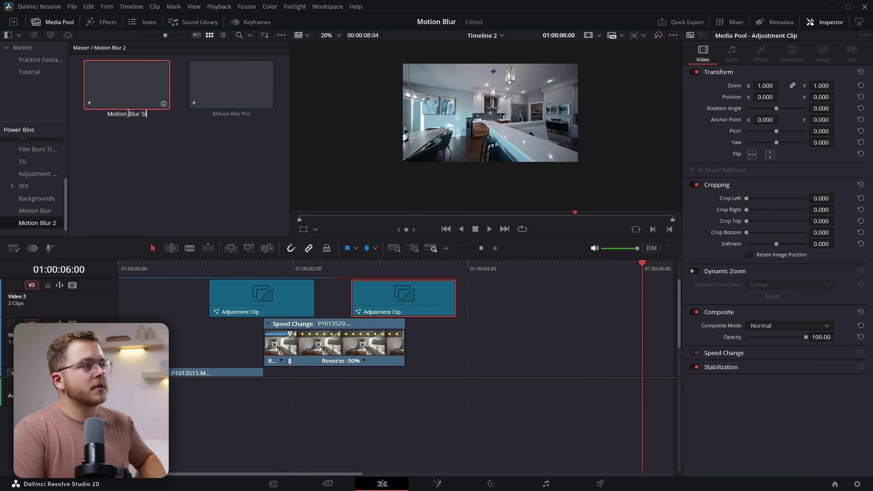
{"action": "key", "text": "Return"}
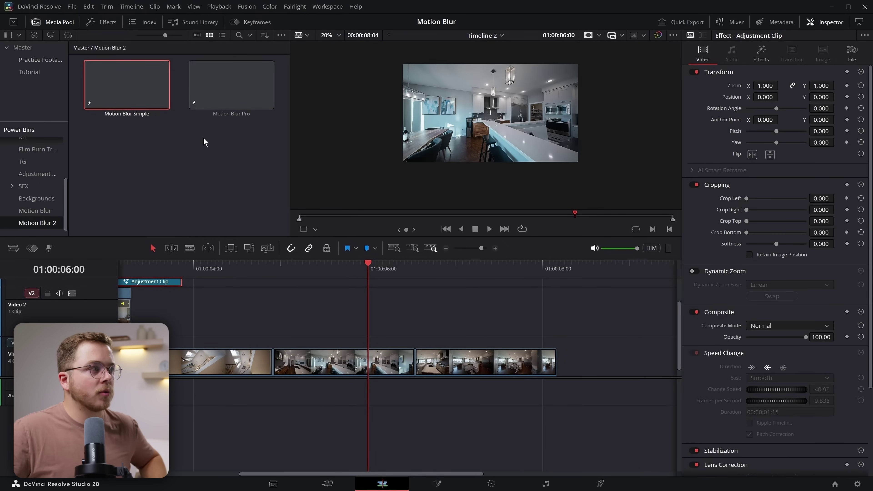
Place Motion Blur Simple on Video 2 at the later cut, nudged two frames earlier, and preview.
{"action": "left_click", "coordinate": [148, 175]}
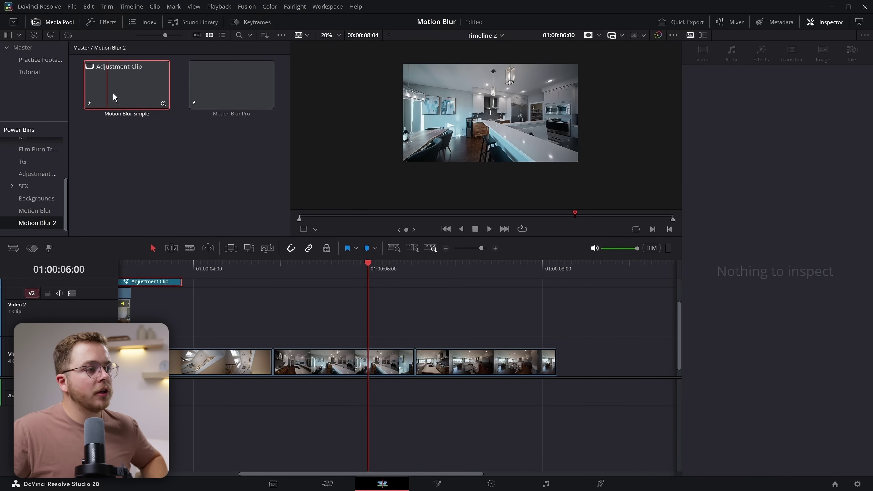
{"action": "left_click_drag", "start_coordinate": [113, 93], "coordinate": [365, 307]}
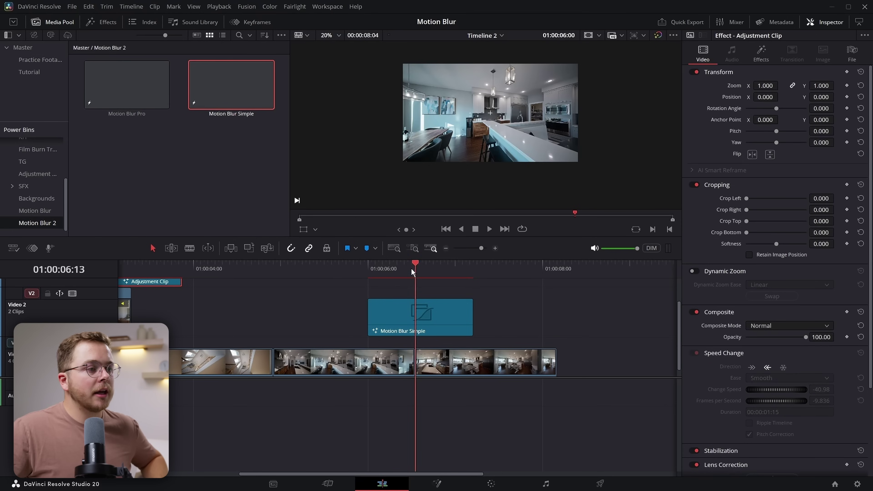
{"action": "left_click_drag", "start_coordinate": [446, 314], "coordinate": [431, 313]}
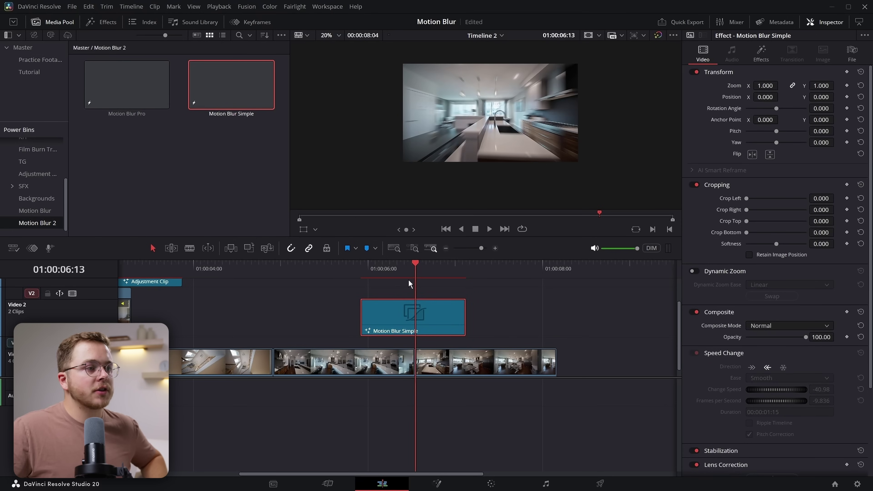
{"action": "left_click", "coordinate": [359, 268]}
{"action": "key", "text": "space"}
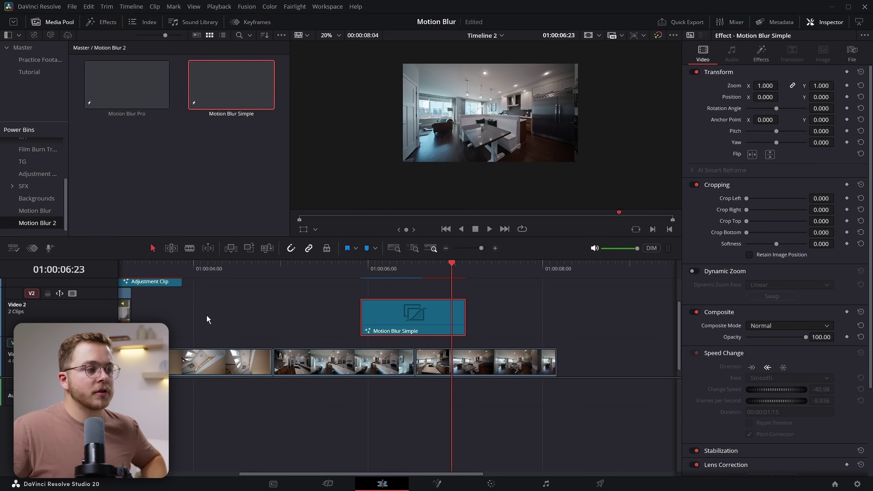
Place Motion Blur Pro on Video 2 at the earlier cut and preview that transition.
{"action": "scroll", "coordinate": [207, 320], "scroll_direction": "left", "scroll_amount": 5}
{"action": "left_click_drag", "start_coordinate": [127, 86], "coordinate": [354, 314]}
{"action": "left_click", "coordinate": [414, 268]}
{"action": "left_click", "coordinate": [394, 268]}
{"action": "key", "text": "space"}
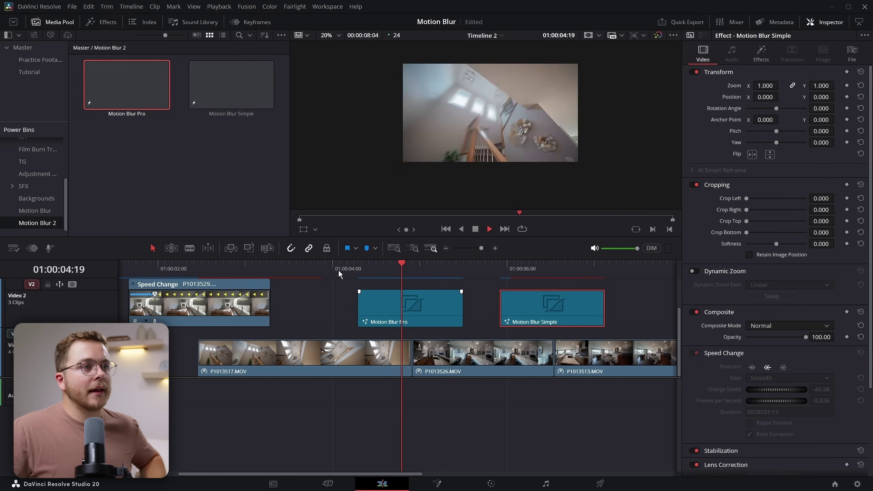
{"action": "key", "text": "space"}
Move both Motion Blur Pro and Motion Blur Simple up to Video 3.
{"action": "scroll", "coordinate": [475, 344], "scroll_direction": "up", "scroll_amount": 2}
{"action": "scroll", "coordinate": [476, 344], "scroll_direction": "left", "scroll_amount": 3}
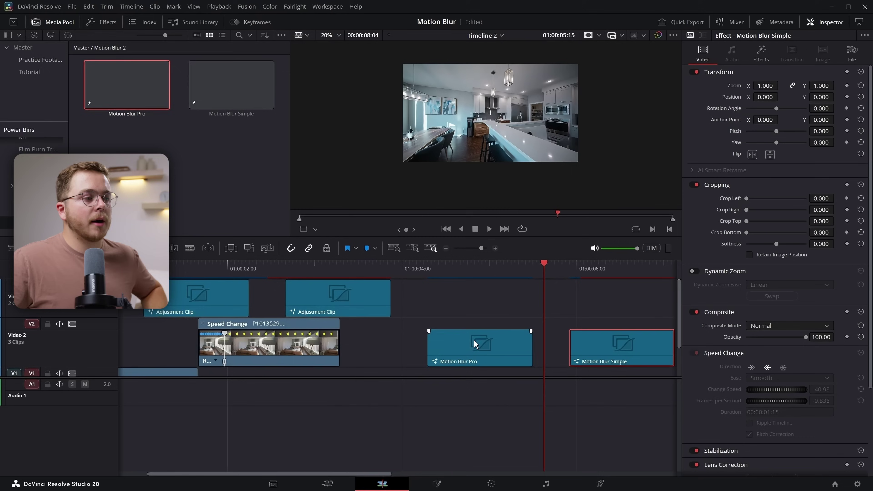
{"action": "left_click", "coordinate": [476, 344]}
{"action": "key", "text": "alt+Up"}
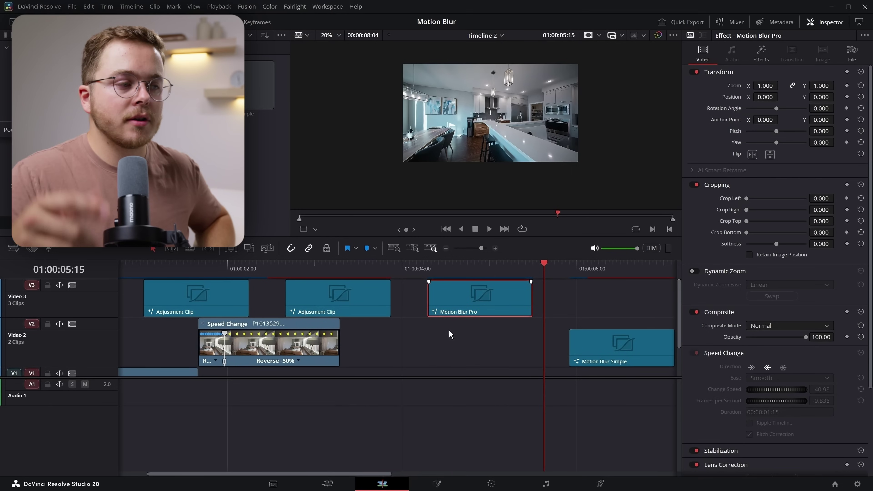
{"action": "left_click", "coordinate": [579, 356]}
{"action": "key", "text": "alt+Up"}
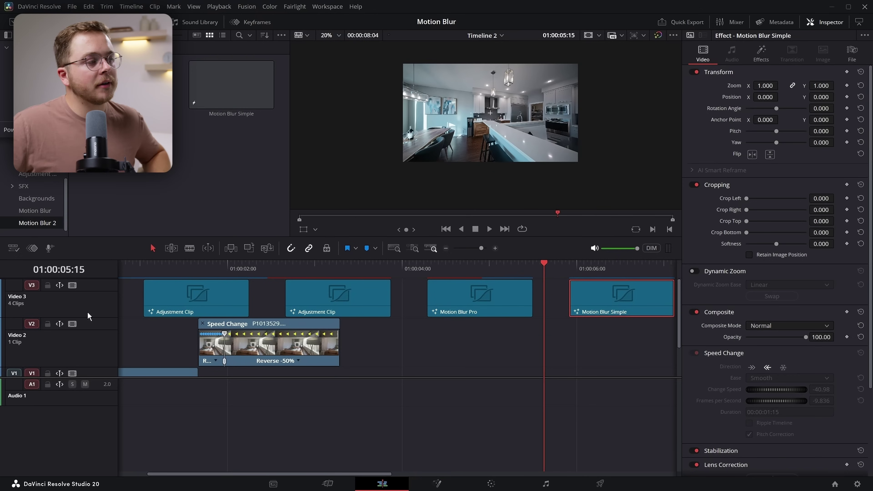
{"action": "left_click", "coordinate": [72, 286]}
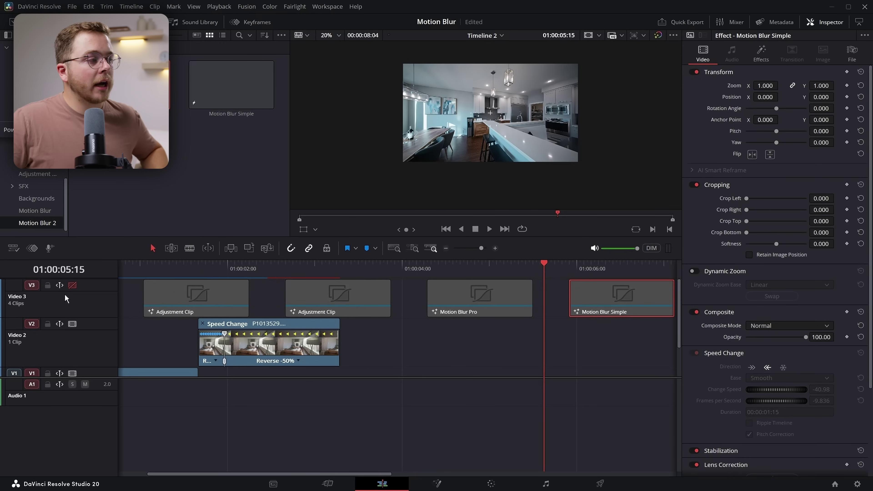
{"action": "left_click", "coordinate": [73, 285]}
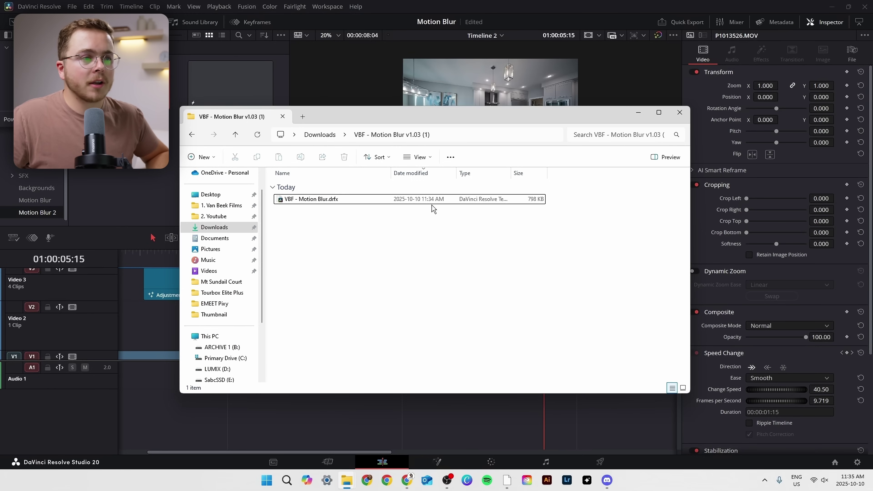
Open VBF - Motion Blur.drfx from the Downloads VBF - Motion Blur v1.03 folder to install it.
{"action": "double_click", "coordinate": [432, 200]}
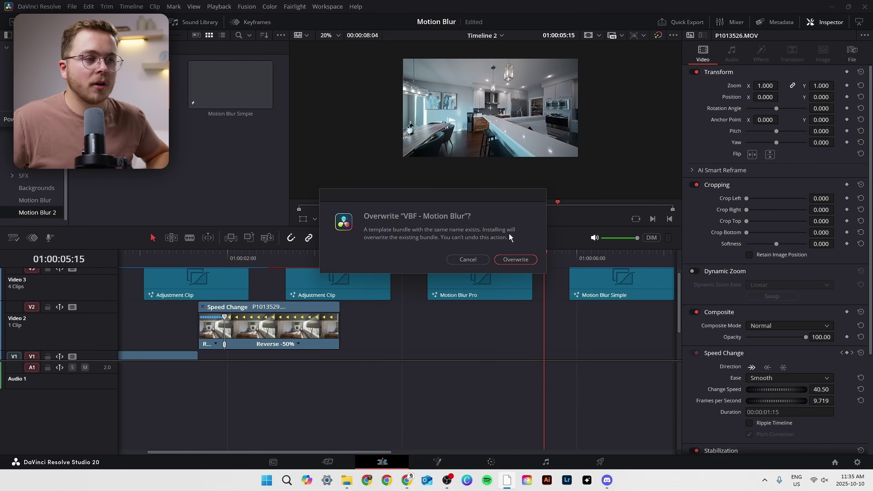
Dismiss the prompt to overwrite the installed VBF - Motion Blur bundle.
{"action": "left_click", "coordinate": [481, 257]}
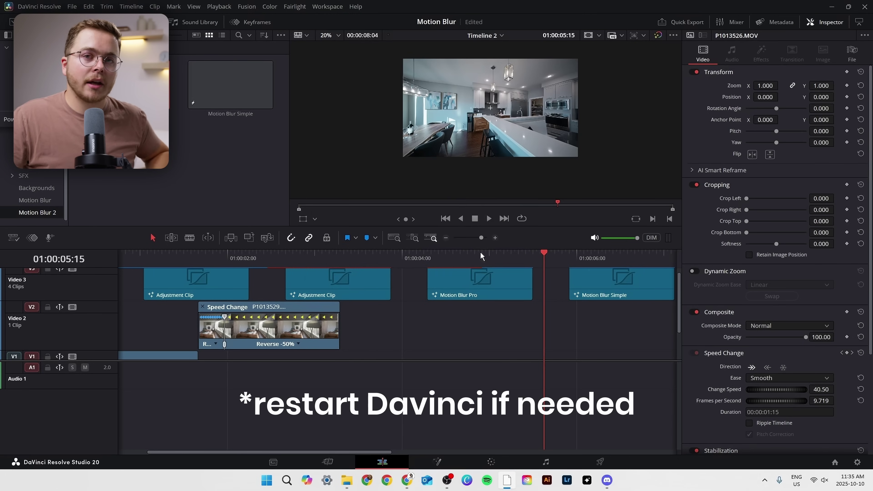